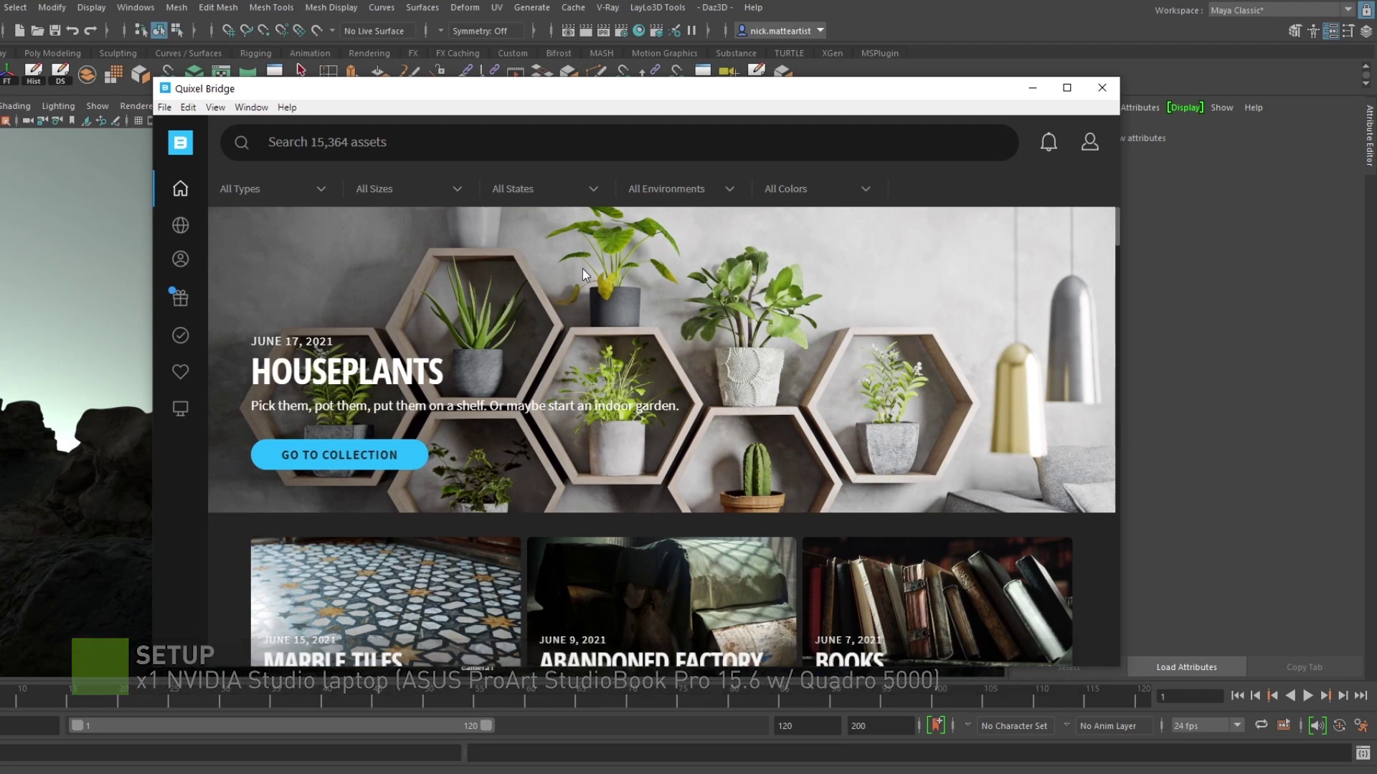
- Minimise Quixel Bridge and enable the use of an environment volume in the V-Ray render overrides
click(1033, 88)
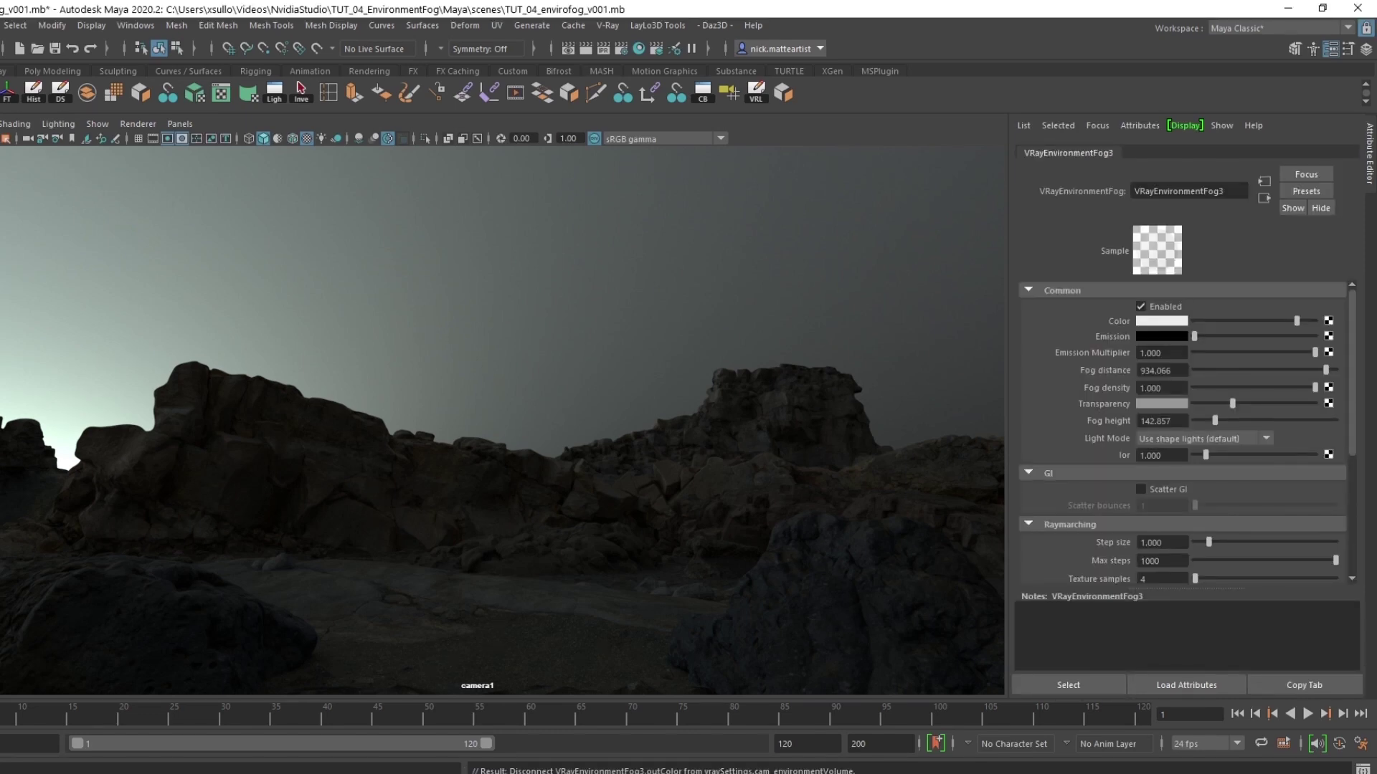
click(622, 50)
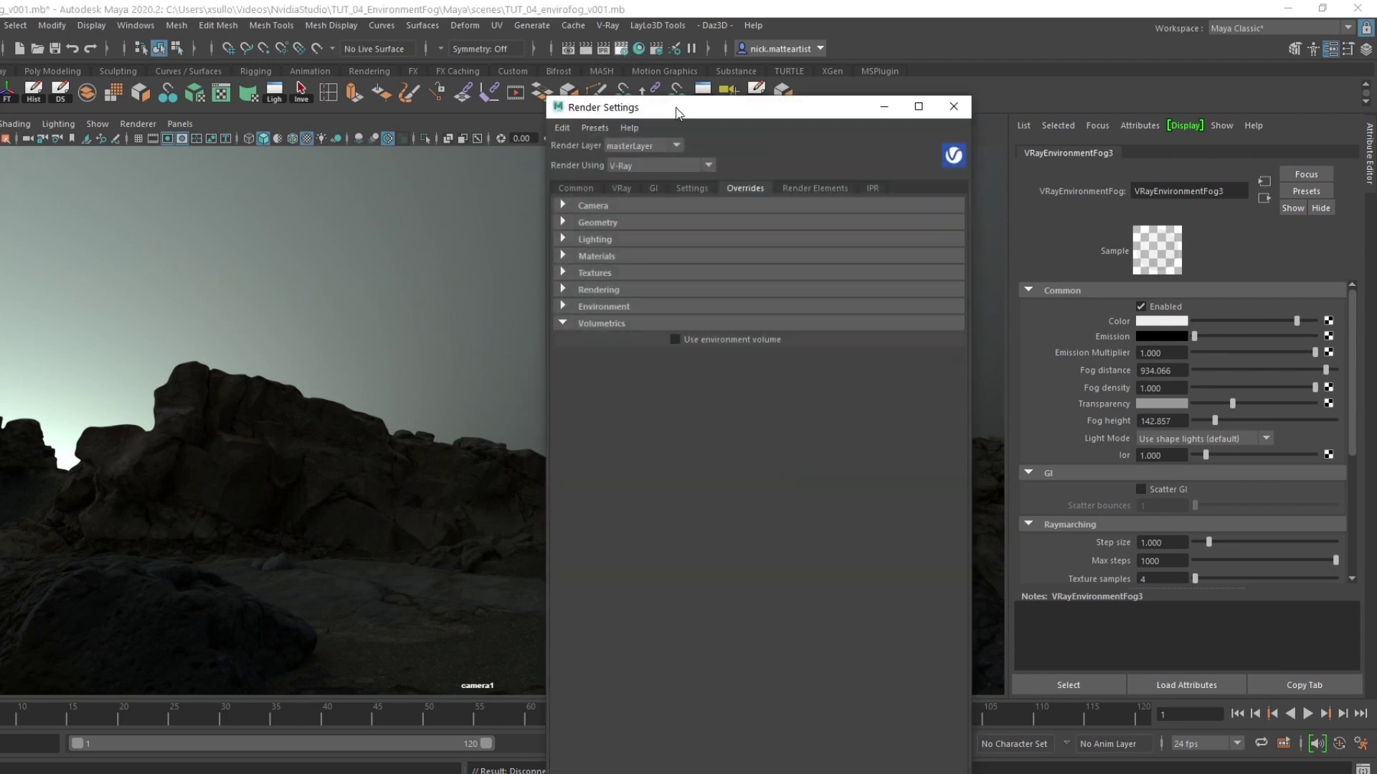
drag(651, 102, 589, 79)
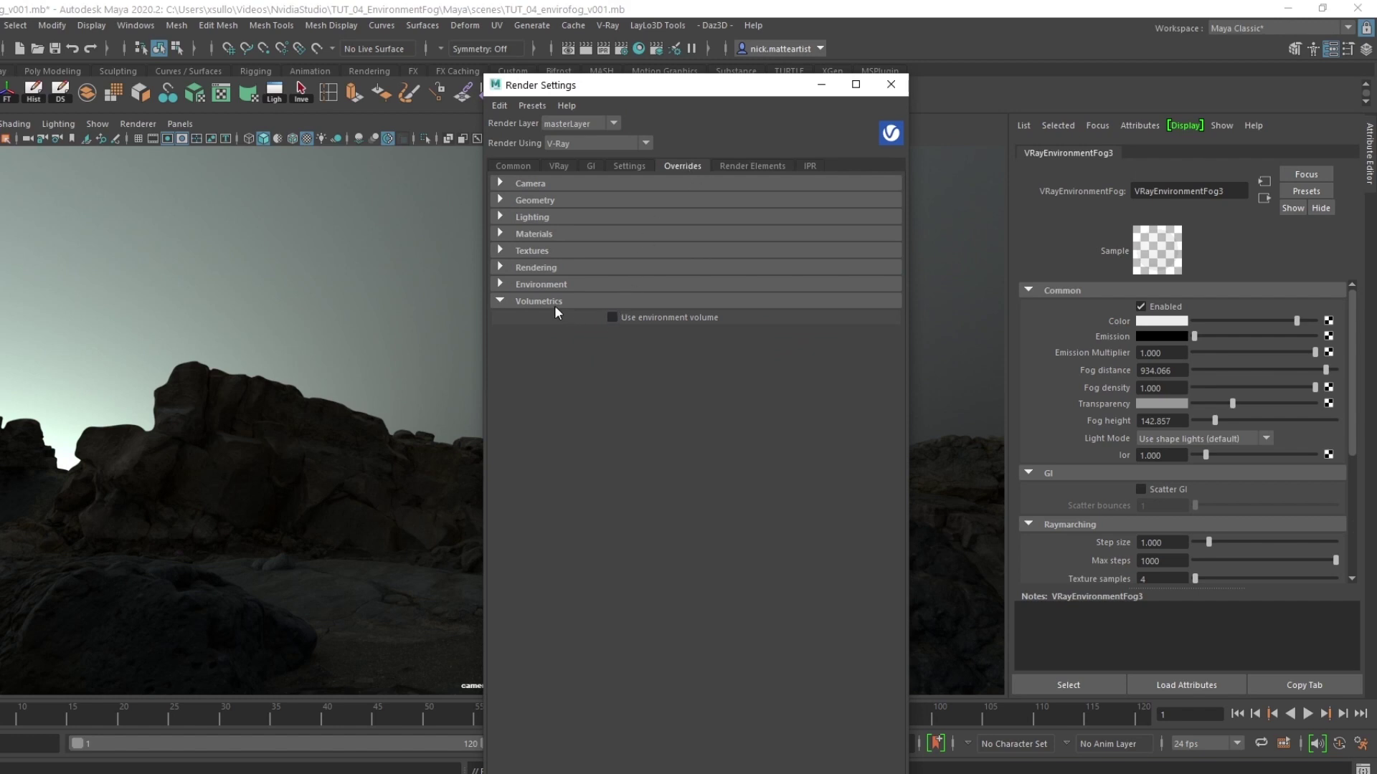
click(612, 317)
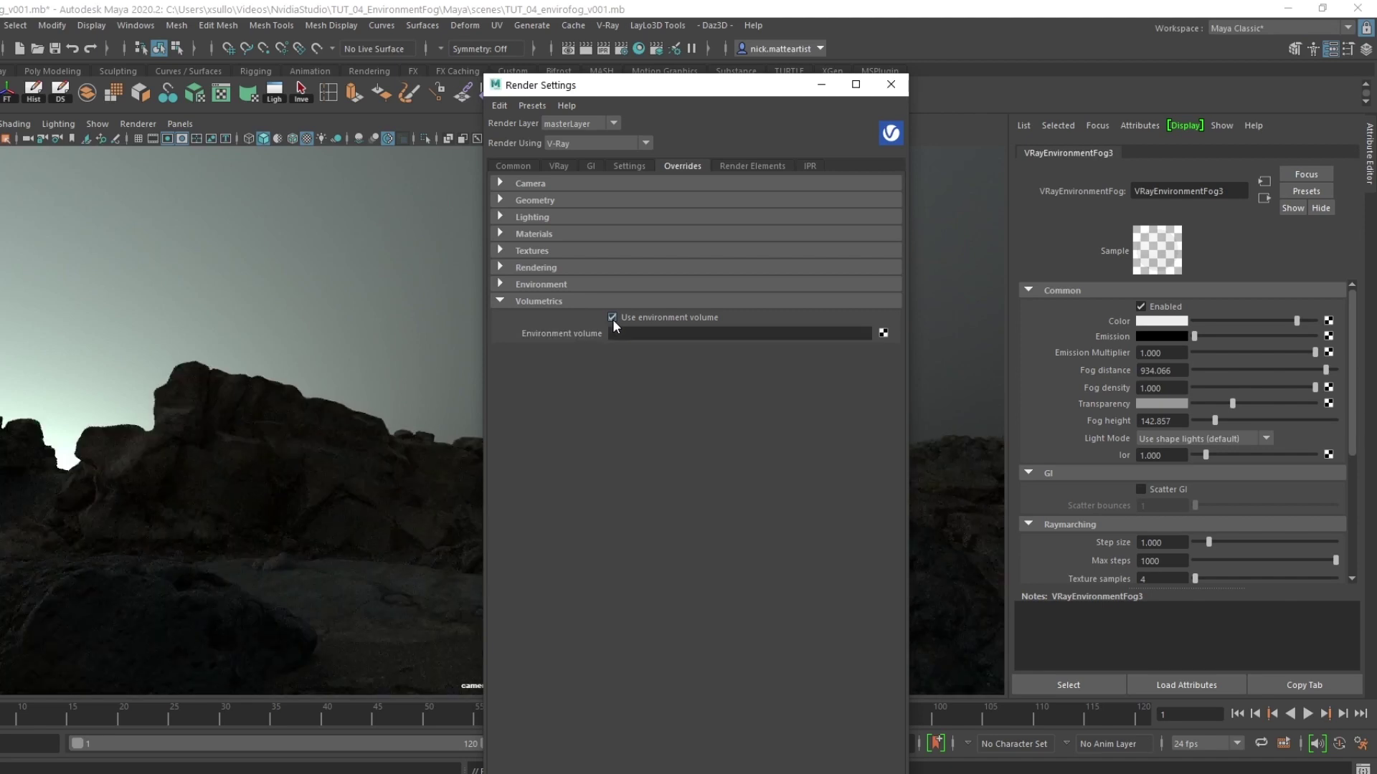
- Assign a new VRay Environment Fog node as the environment volume and load its attributes
click(884, 334)
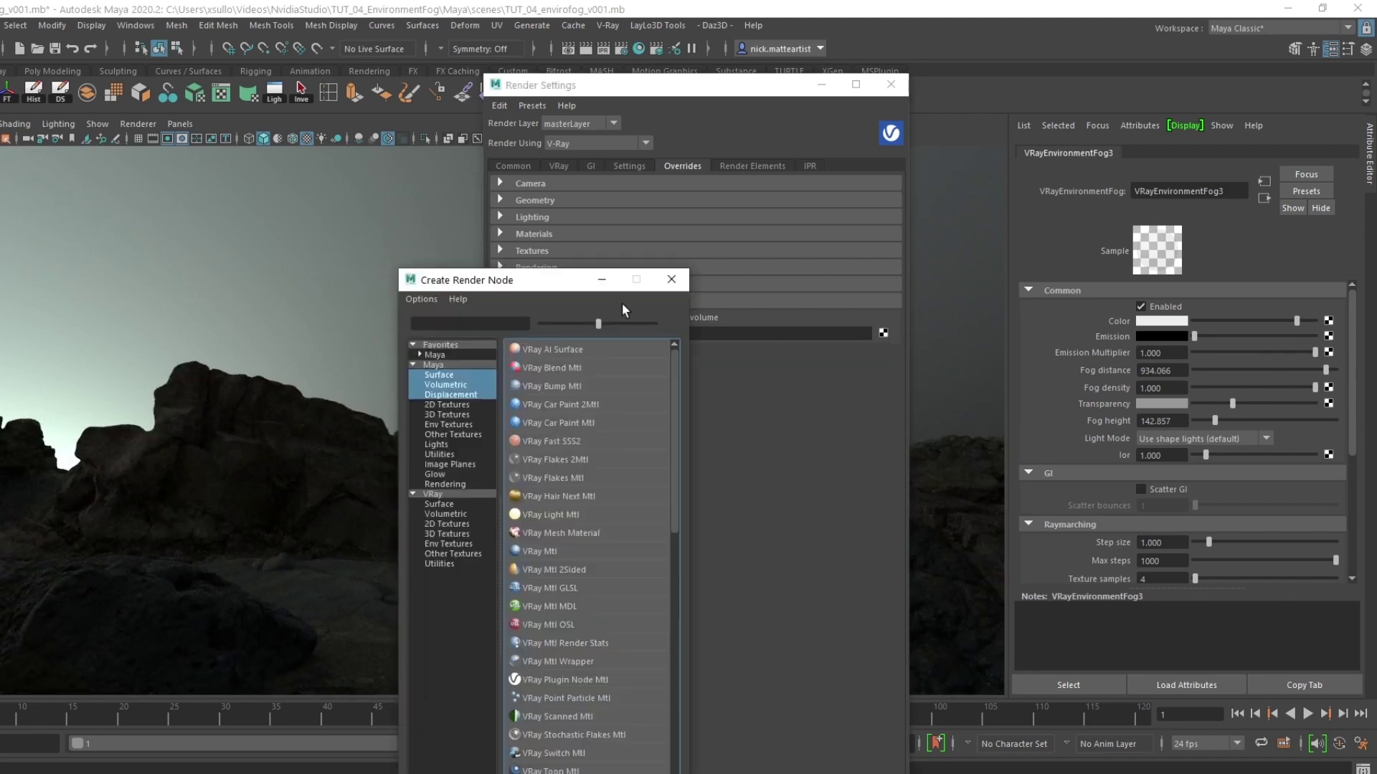
drag(544, 280, 376, 158)
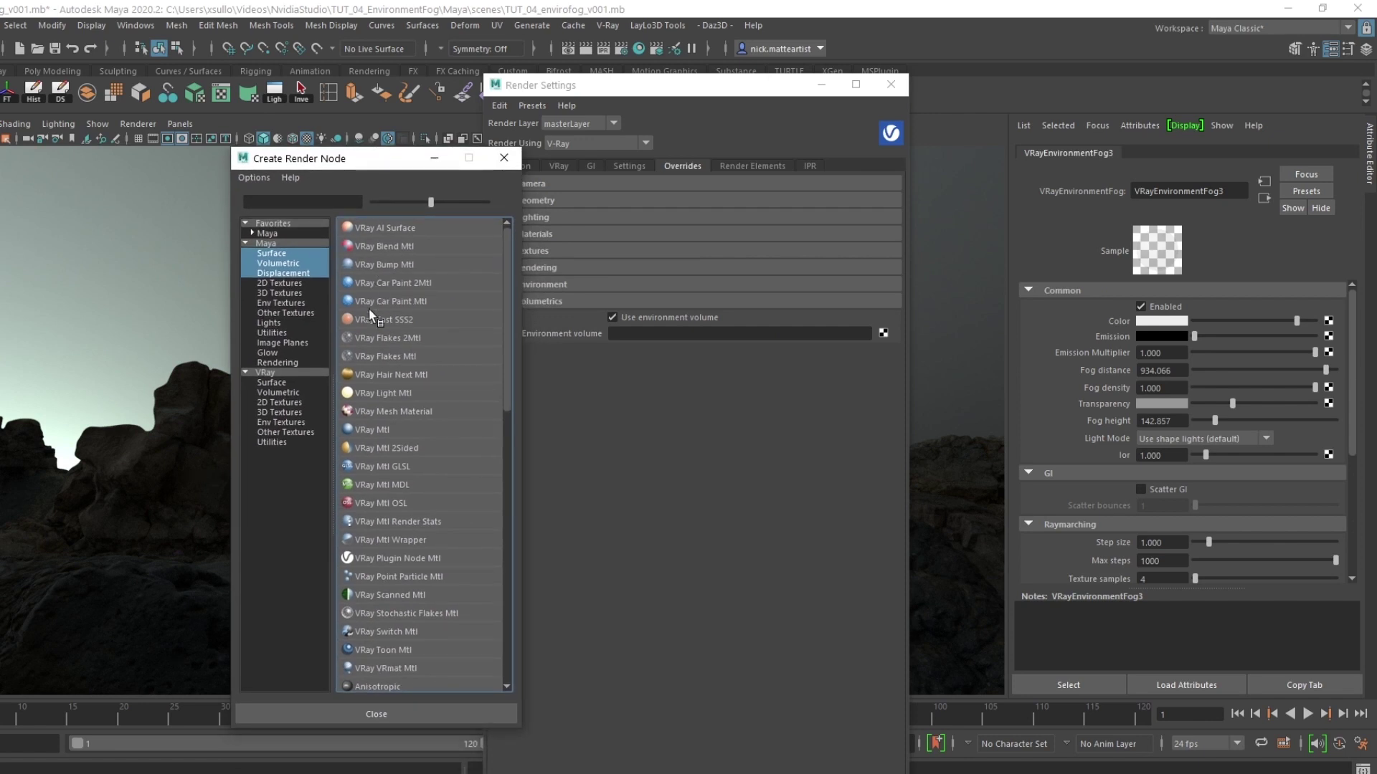
click(286, 393)
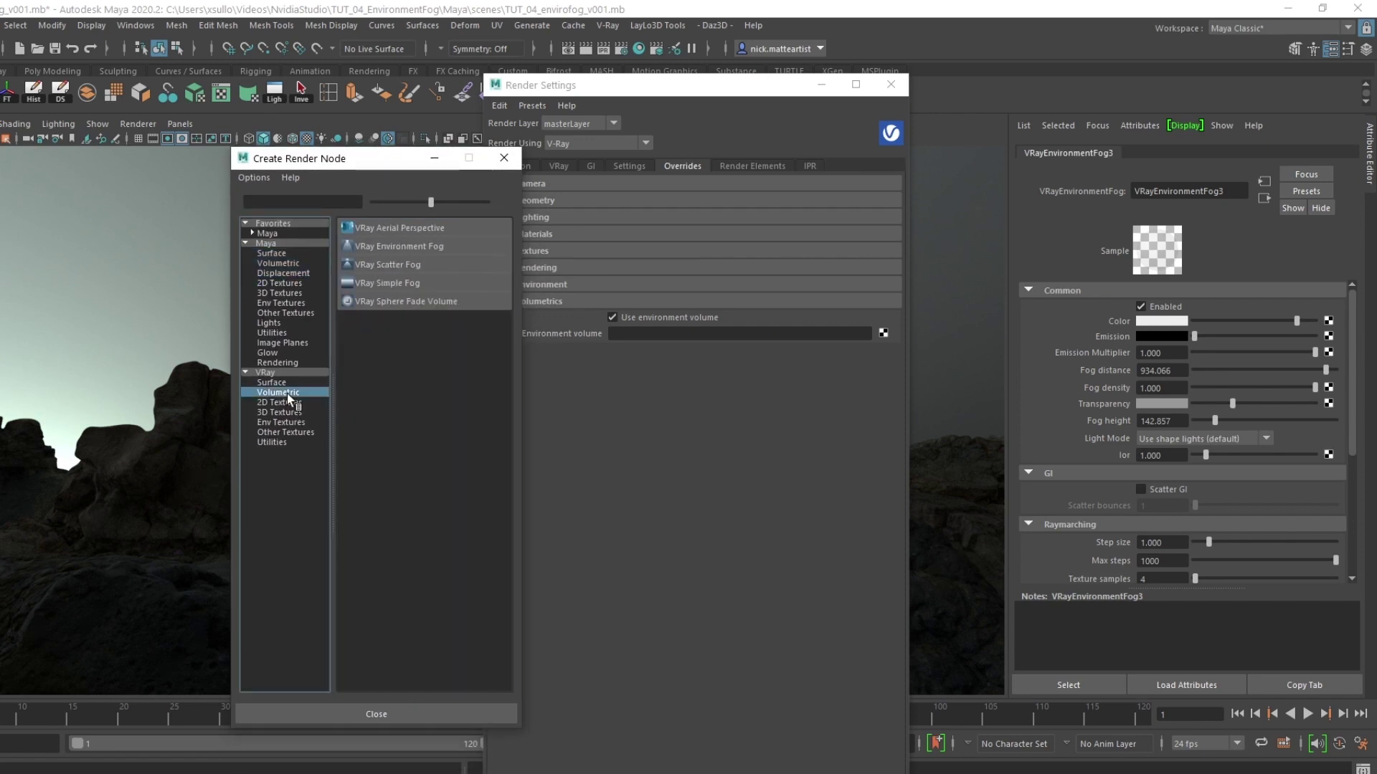
click(393, 248)
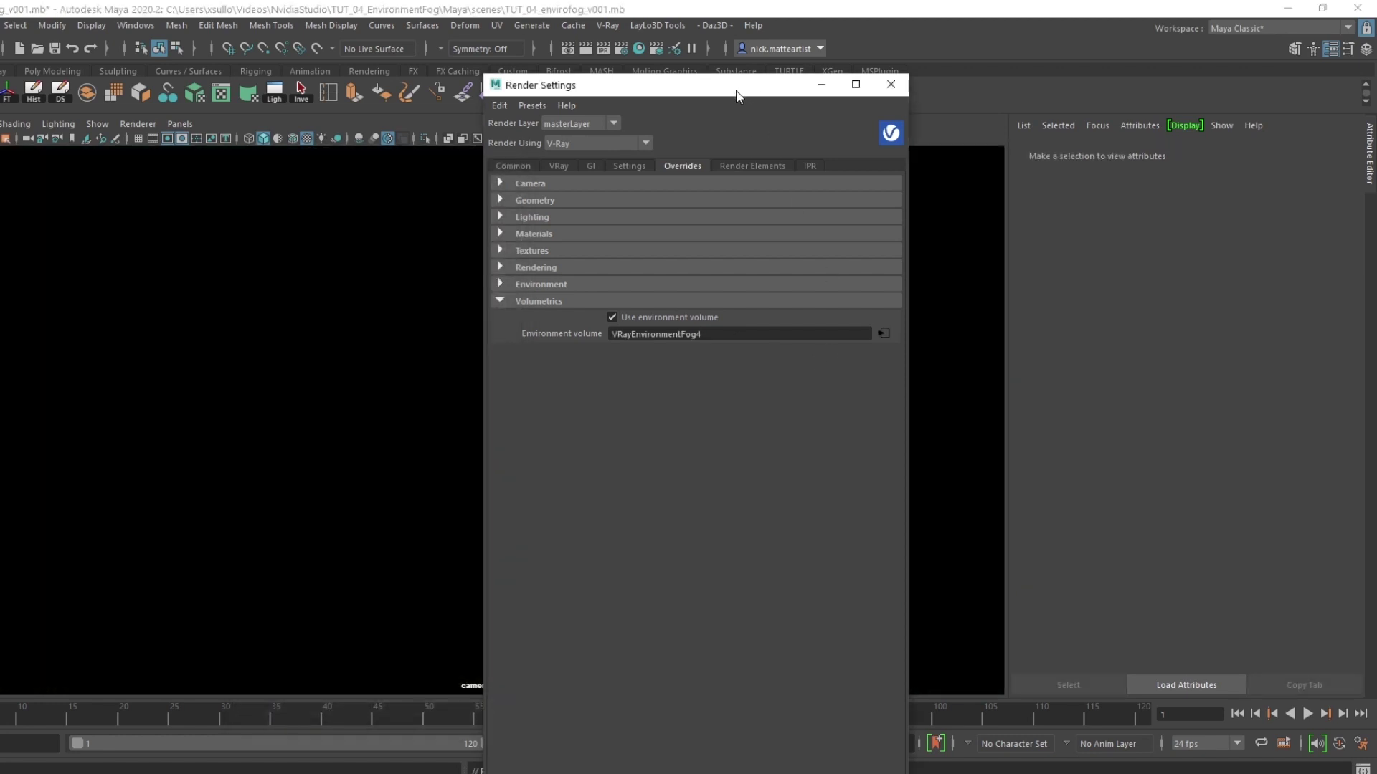
drag(717, 85, 1376, 143)
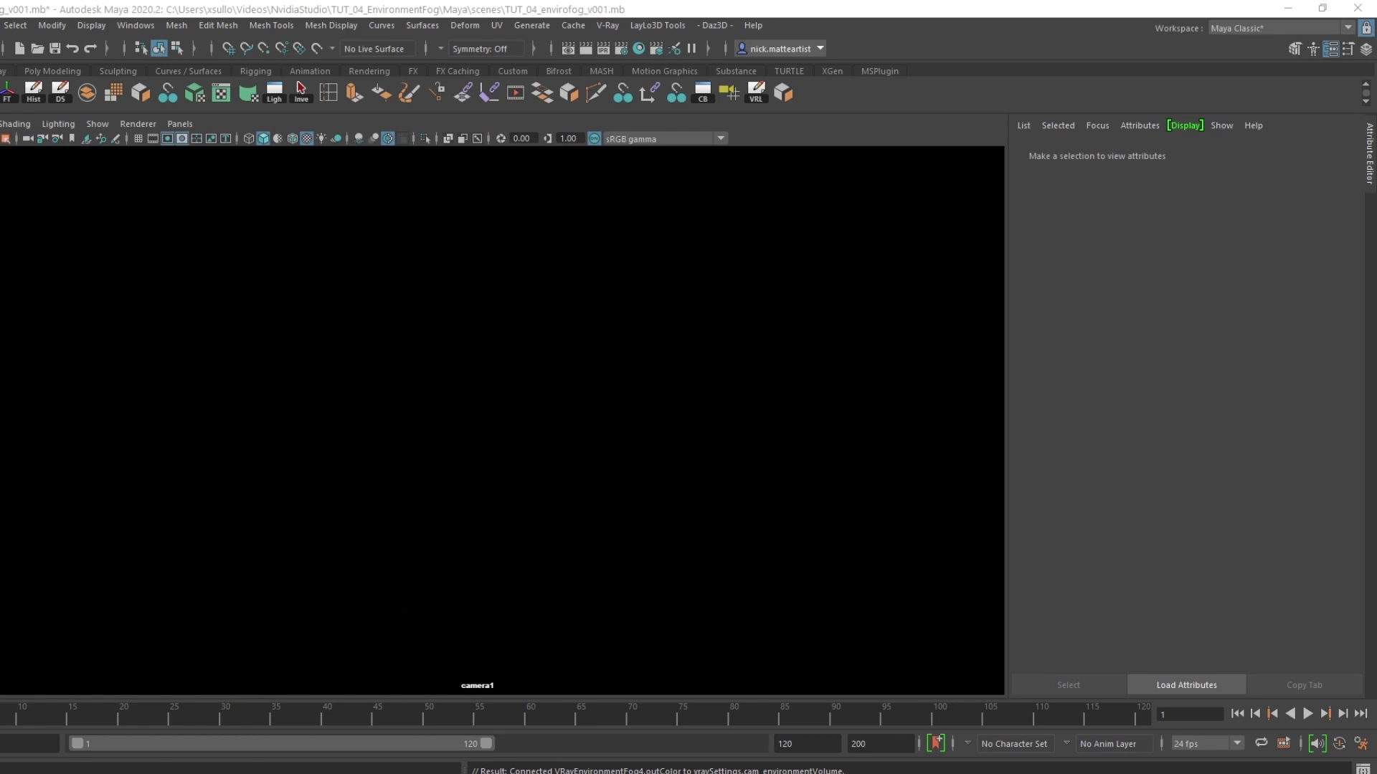
click(1186, 685)
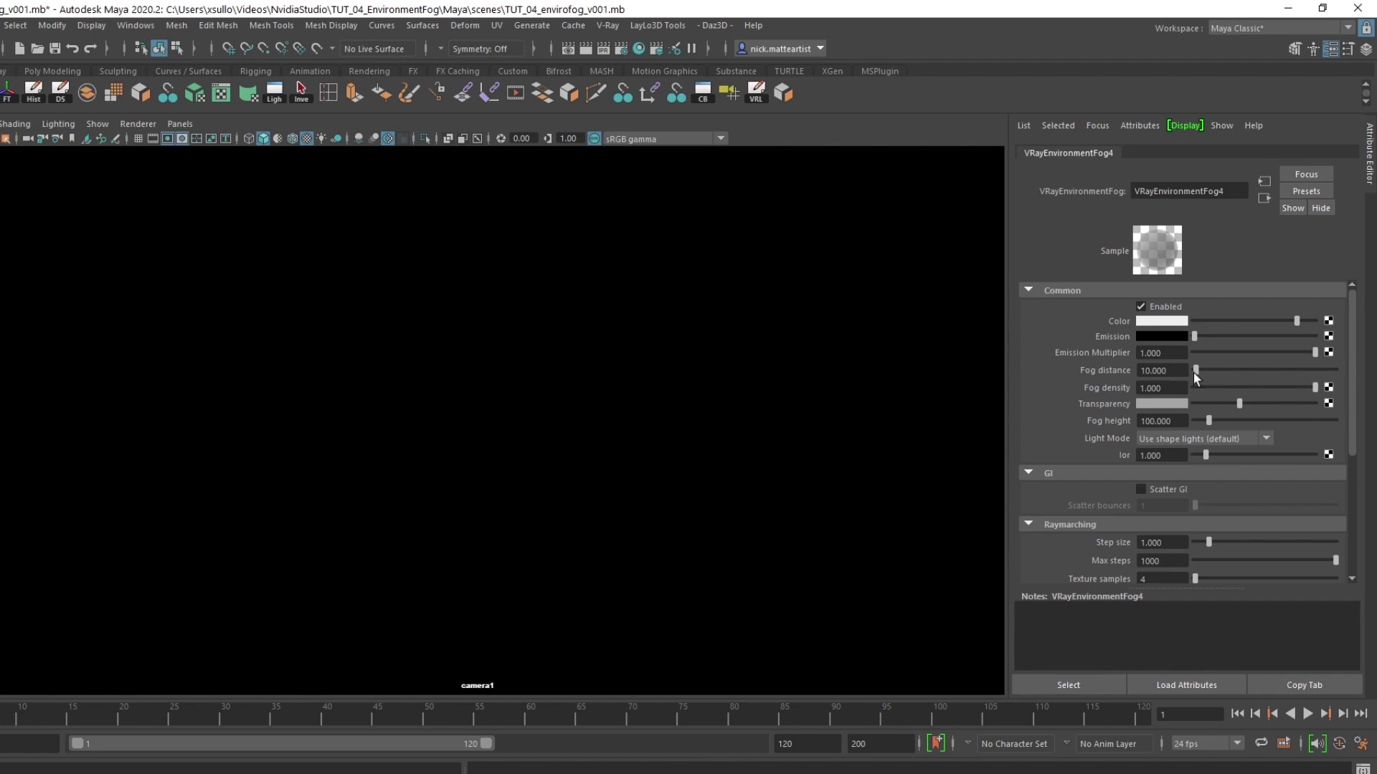
- Try several larger fog distances for the environment fog, from about 918 down to about 720
drag(1193, 373, 1326, 372)
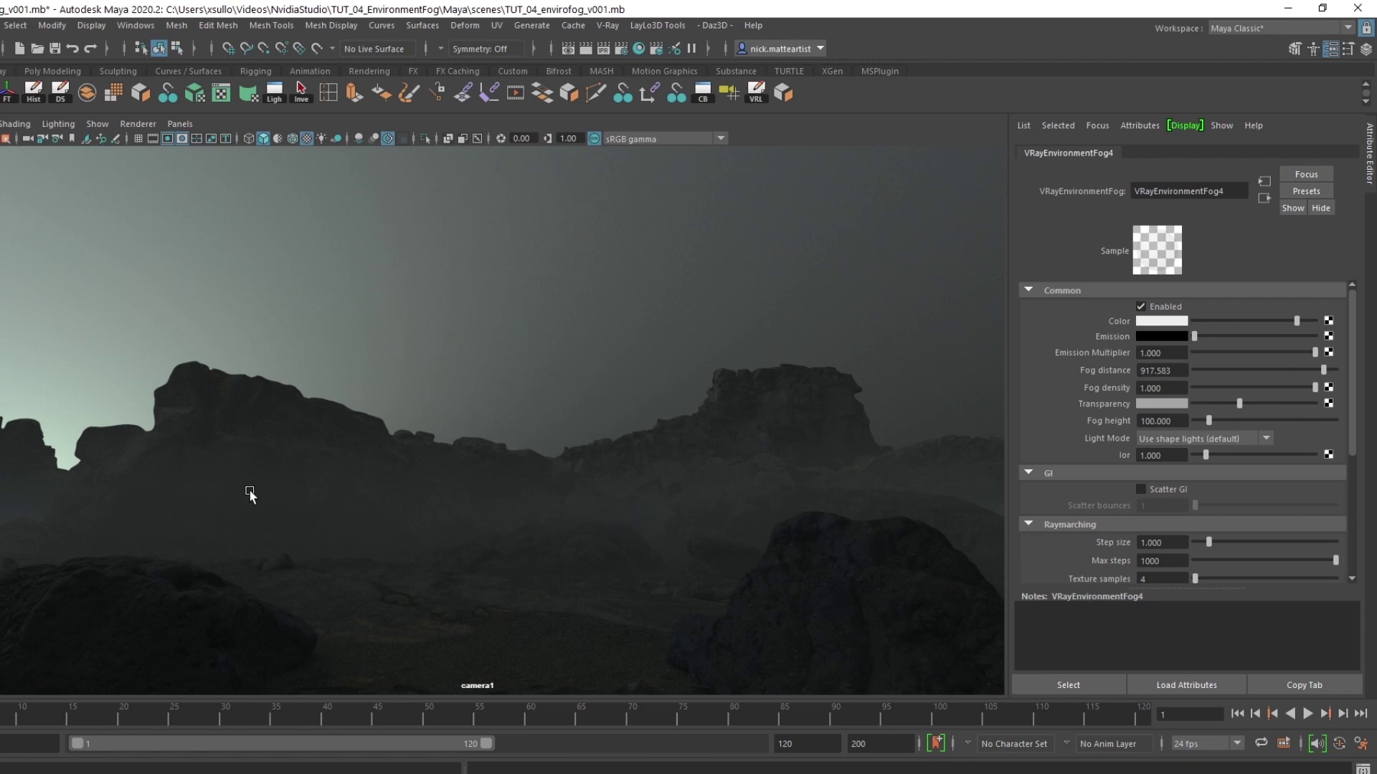
click(1301, 370)
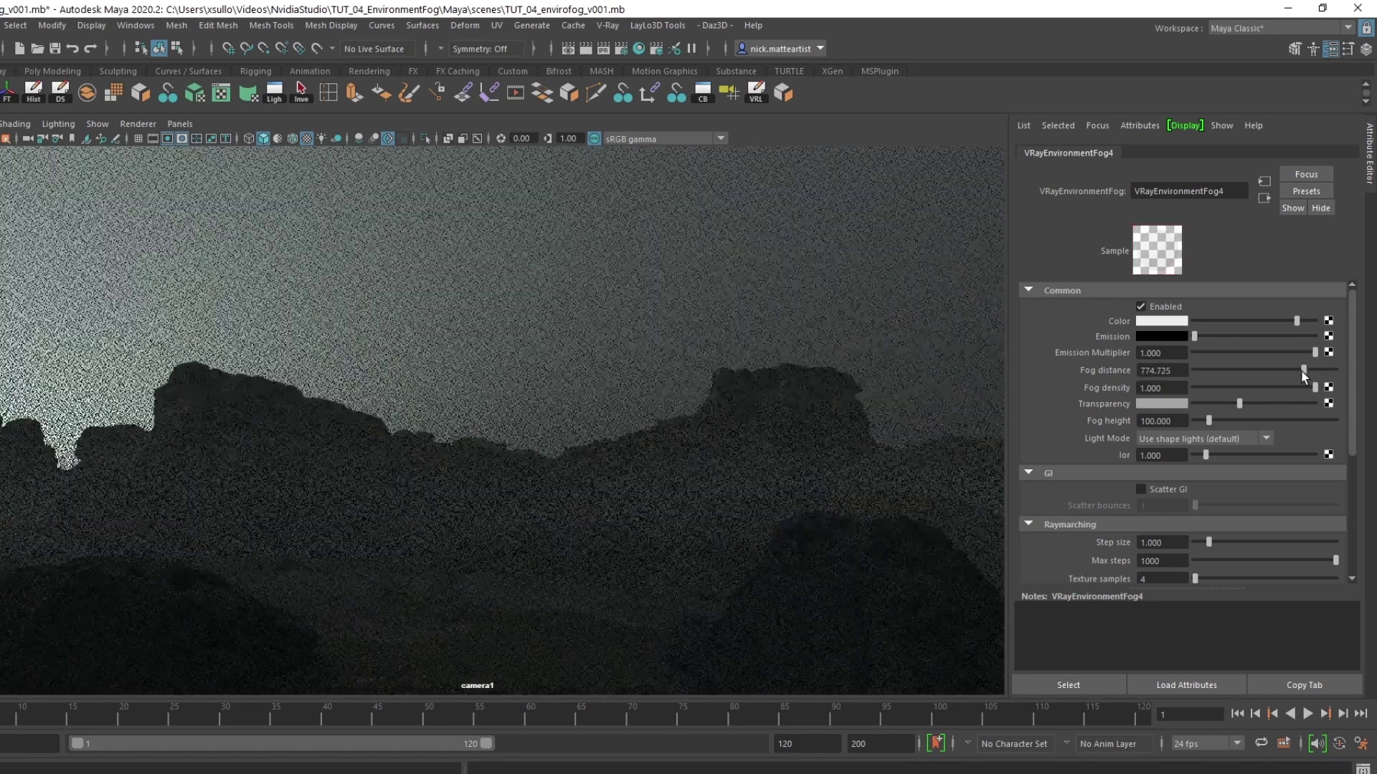
click(1301, 369)
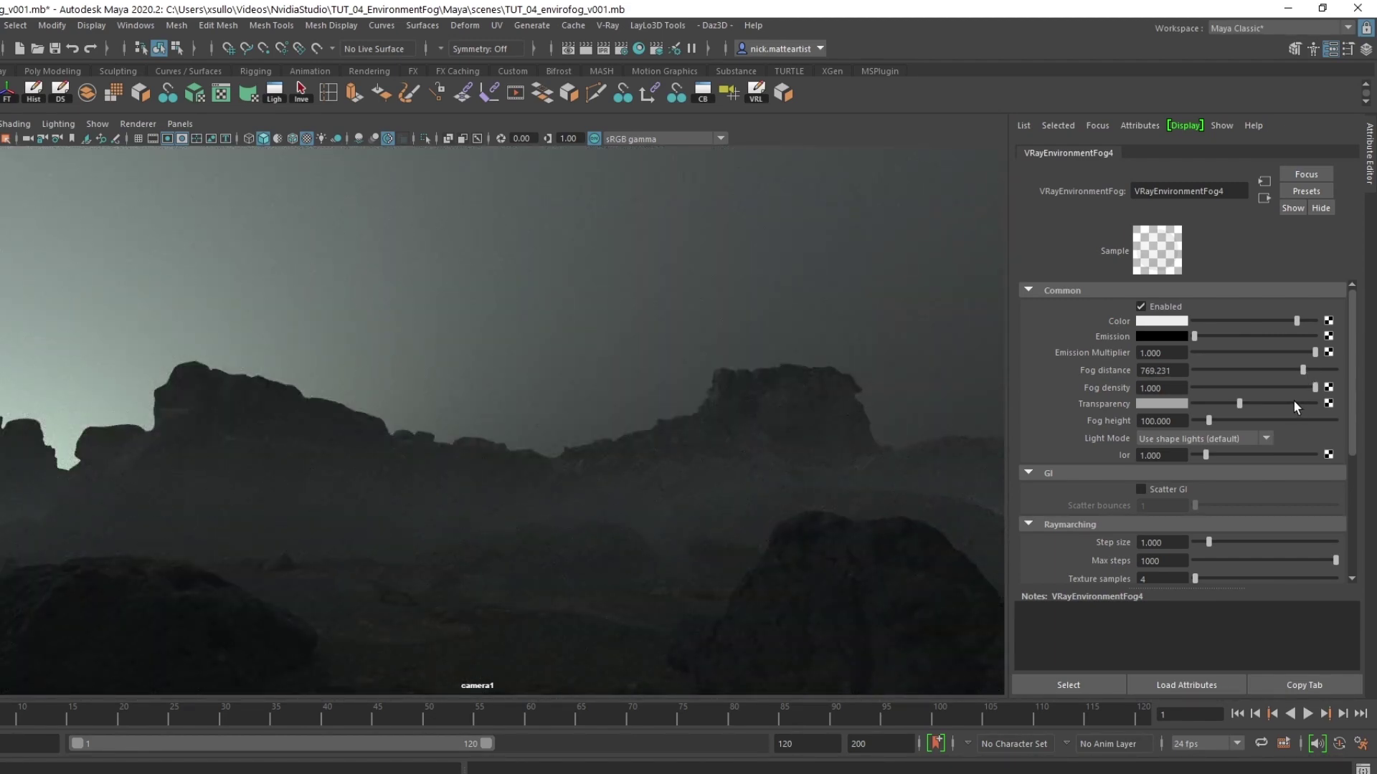
click(1301, 368)
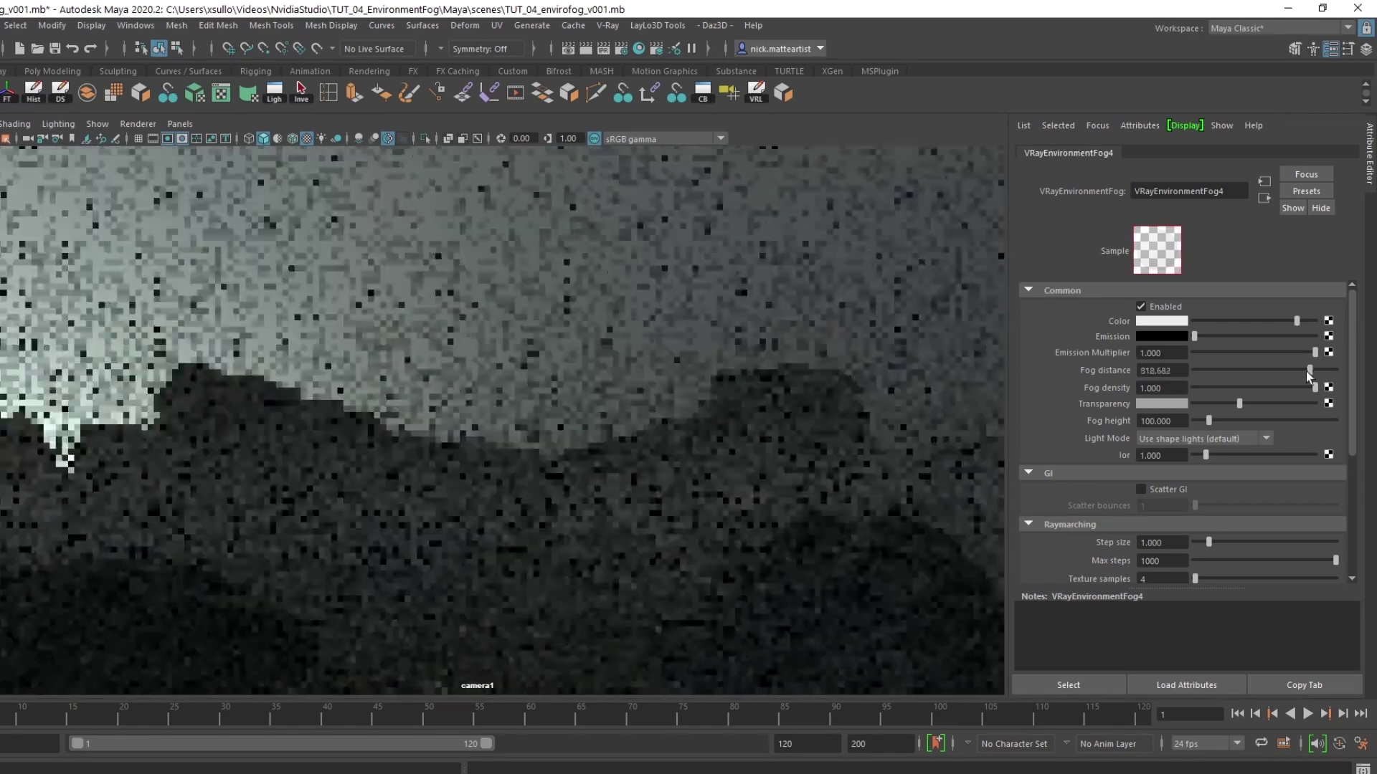
drag(1298, 372, 1284, 375)
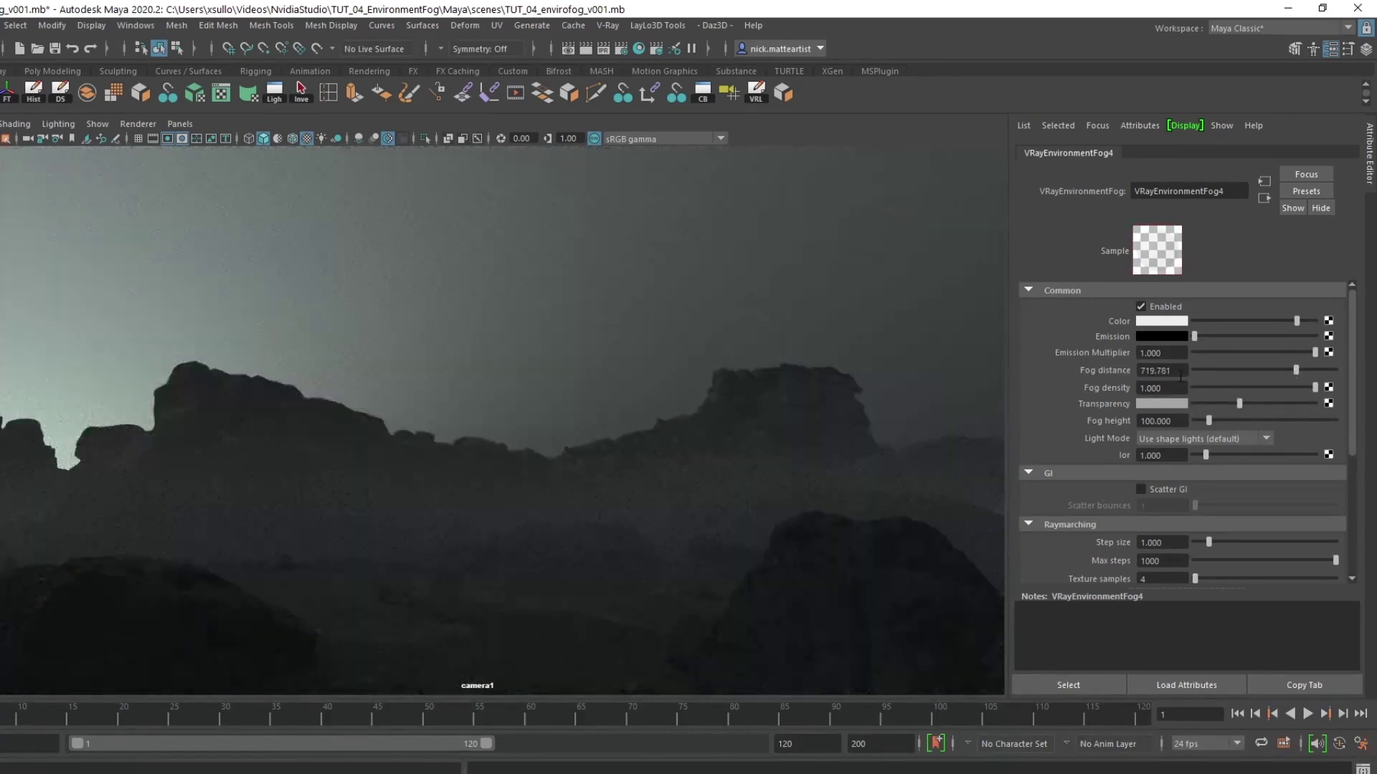
- Set the environment fog's distance to exactly 700
drag(1180, 376, 1137, 371)
text(700)
key(Return)
- Try fog heights of about 27, 49, 258 and 44 to compare how high the mist reaches
drag(1209, 423, 1199, 427)
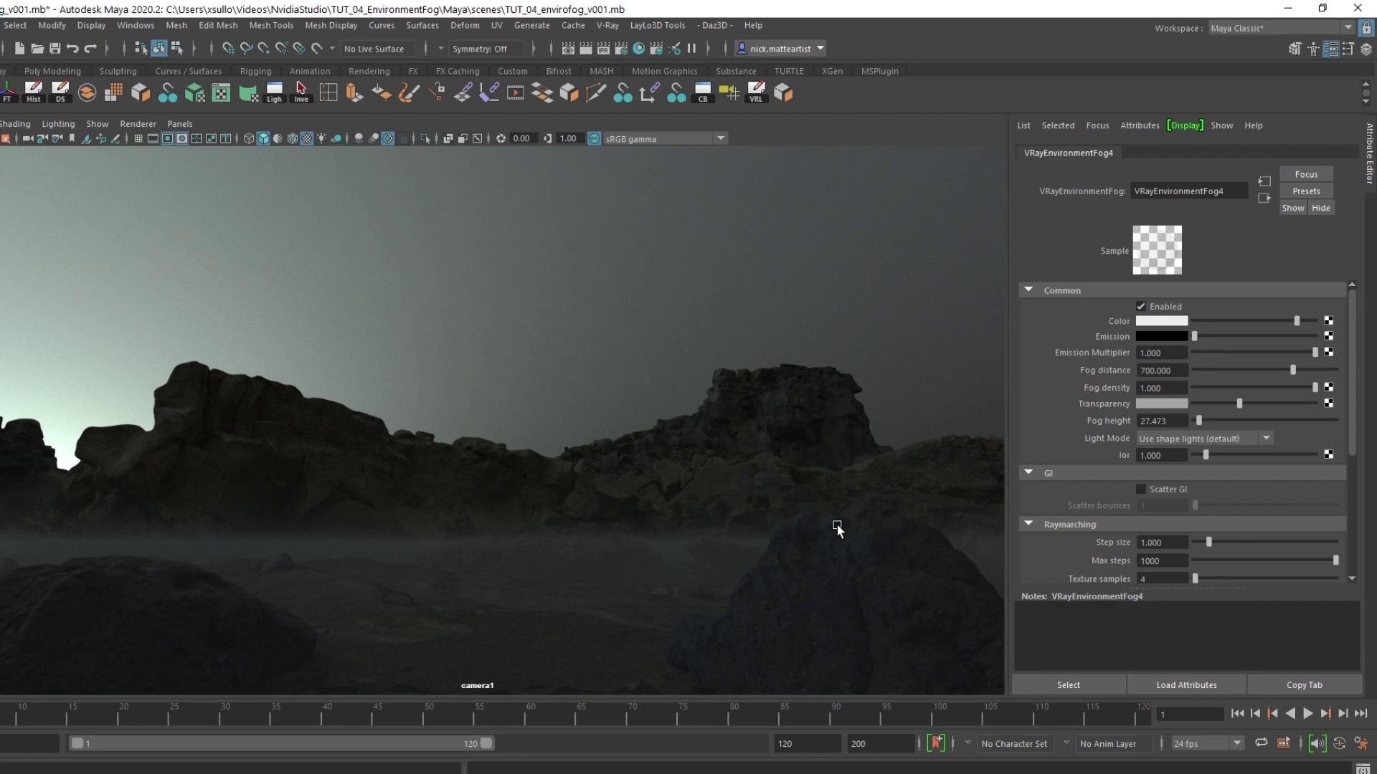
drag(1199, 420, 1202, 421)
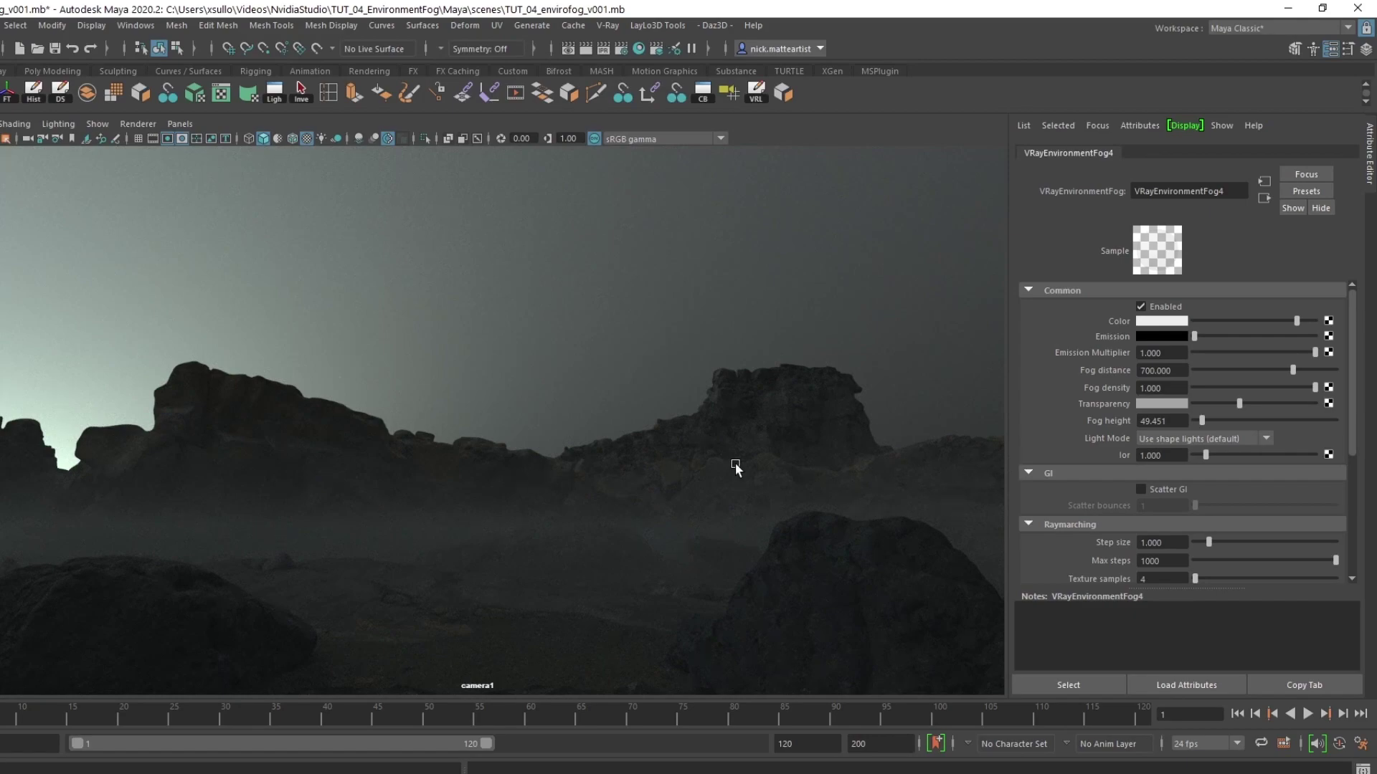
drag(1202, 421, 1231, 423)
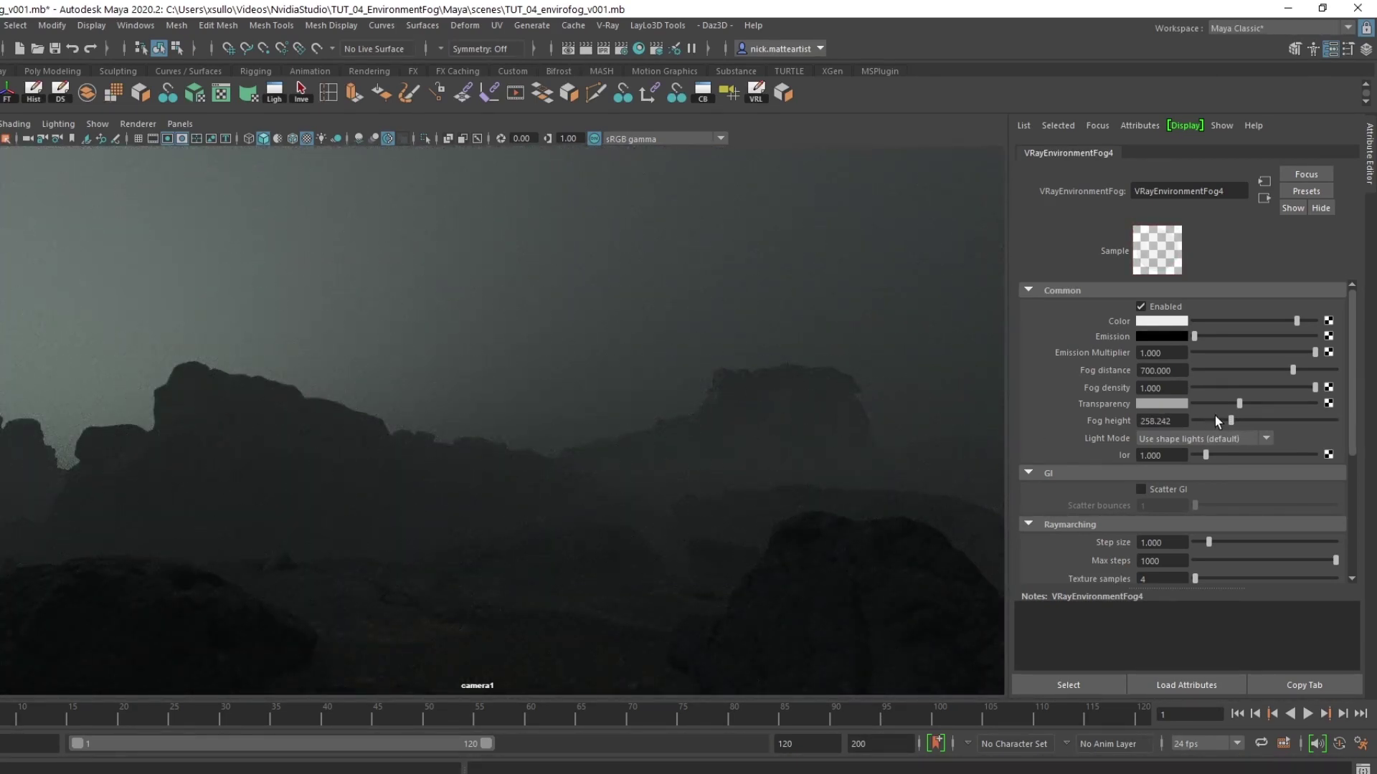
drag(1232, 424, 1200, 430)
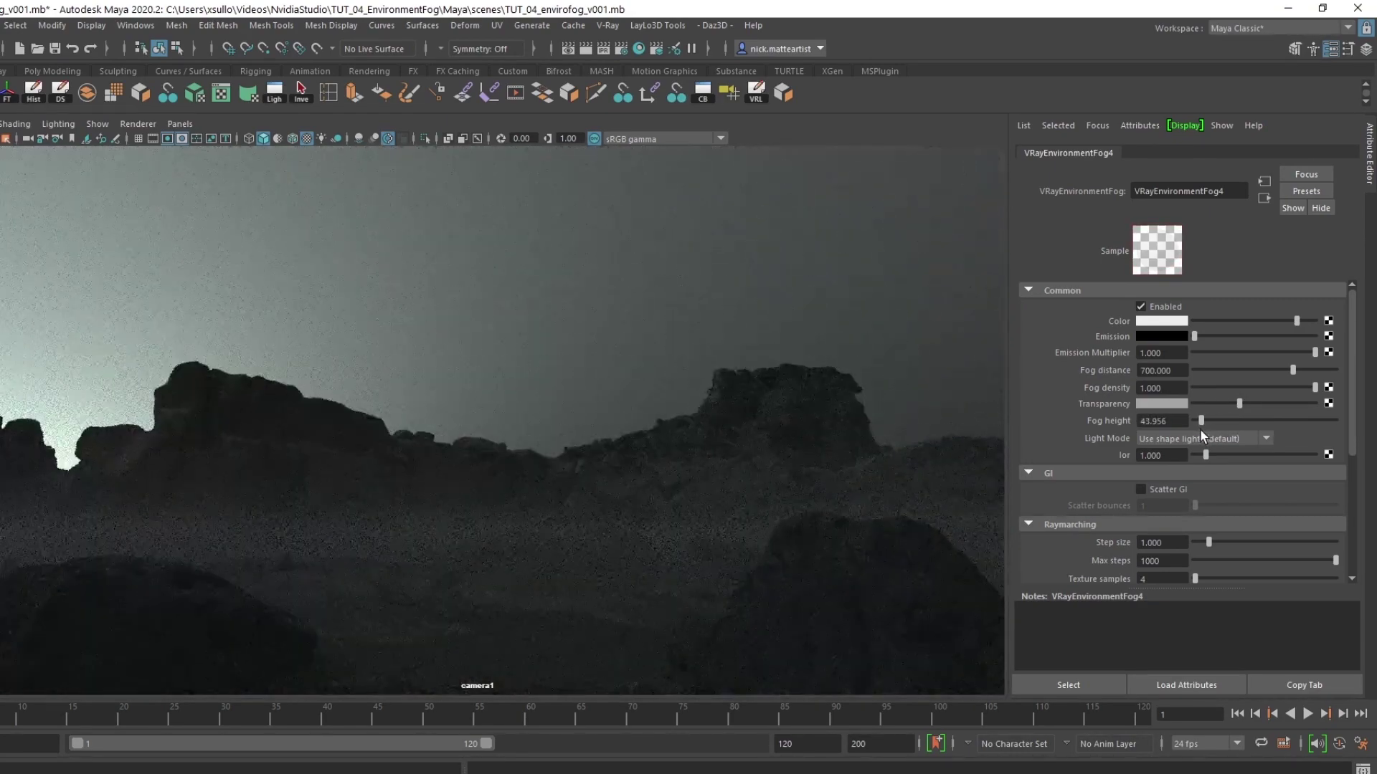
- Set the fog height to 50 and save the scene as an incremented version
click(1162, 421)
text(50)
key(Return)
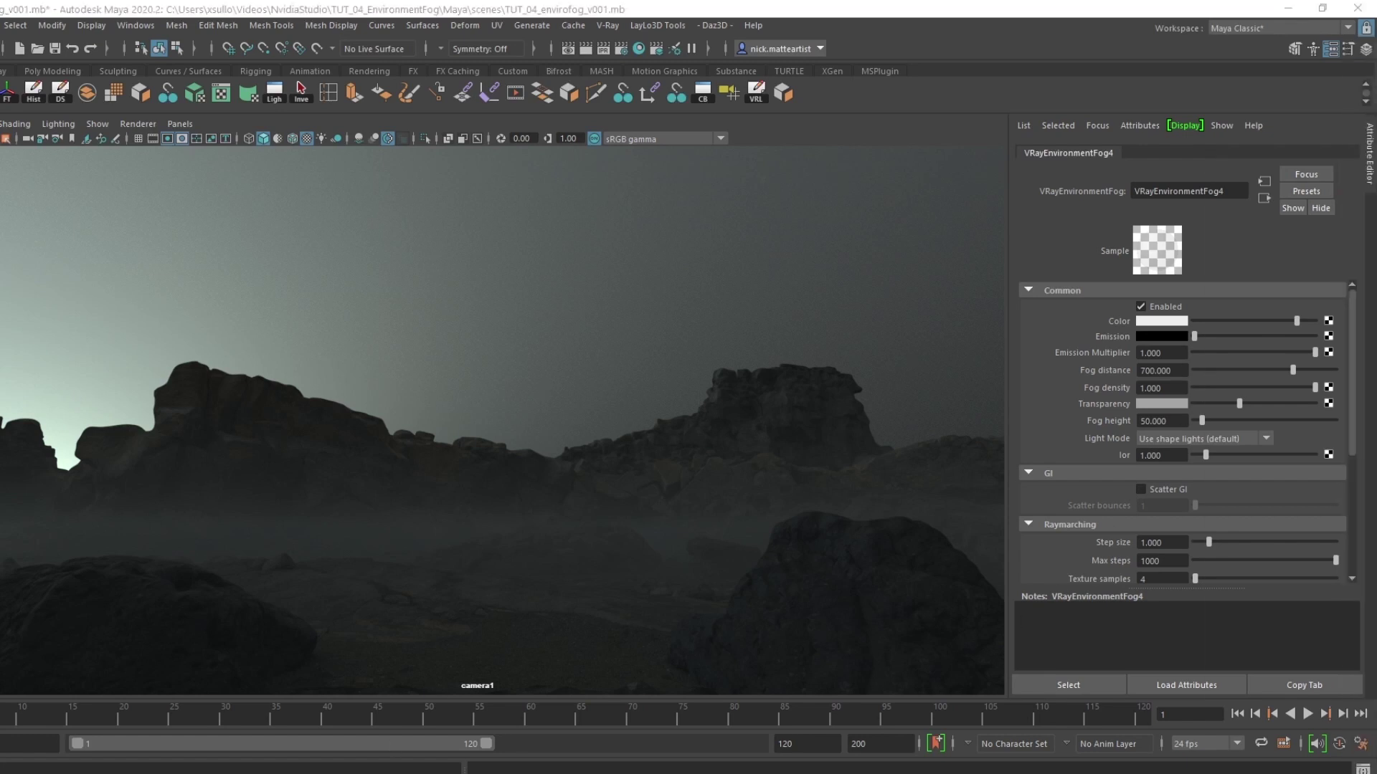
key(ctrl+alt+s)
- Try tinting the fog colour light blue, with a hue of about 215 and a saturation of about 0.52
click(1151, 322)
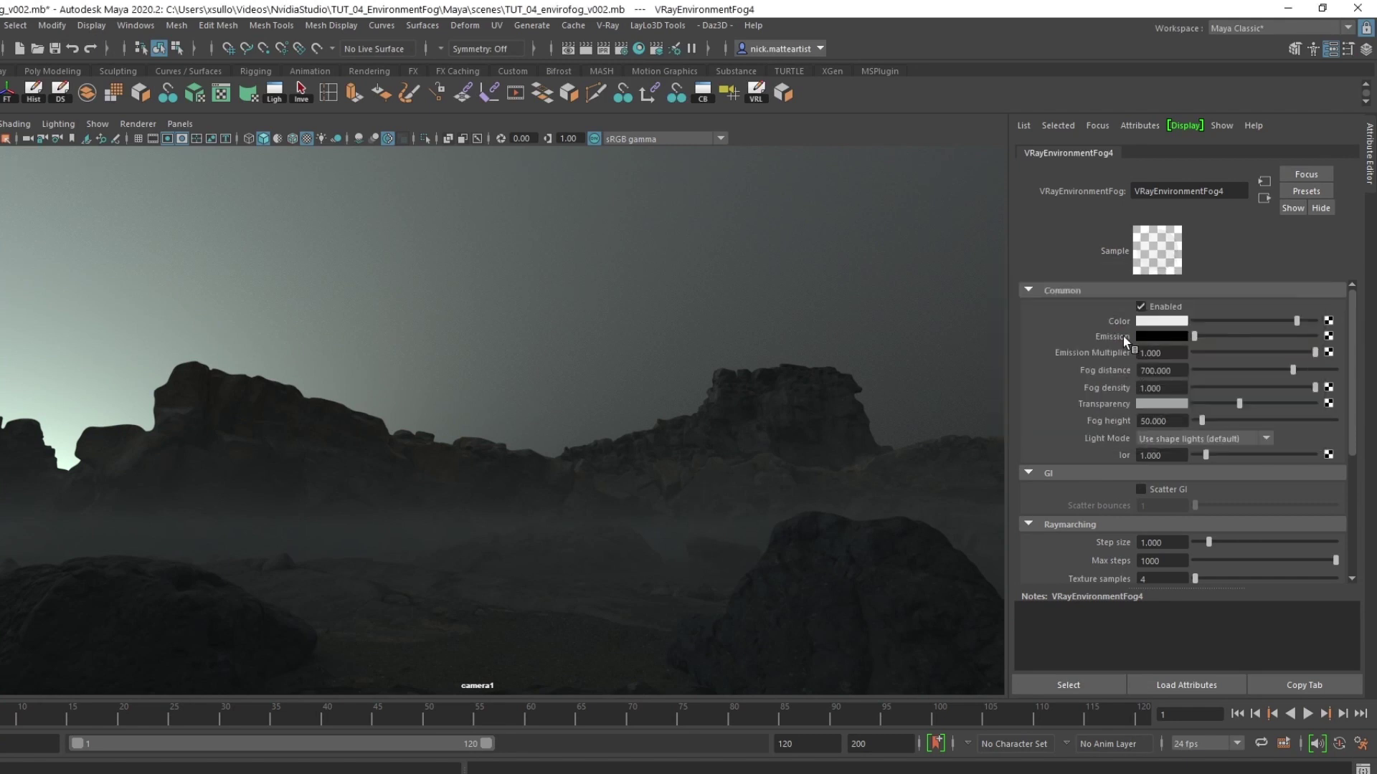
click(1155, 322)
click(1144, 381)
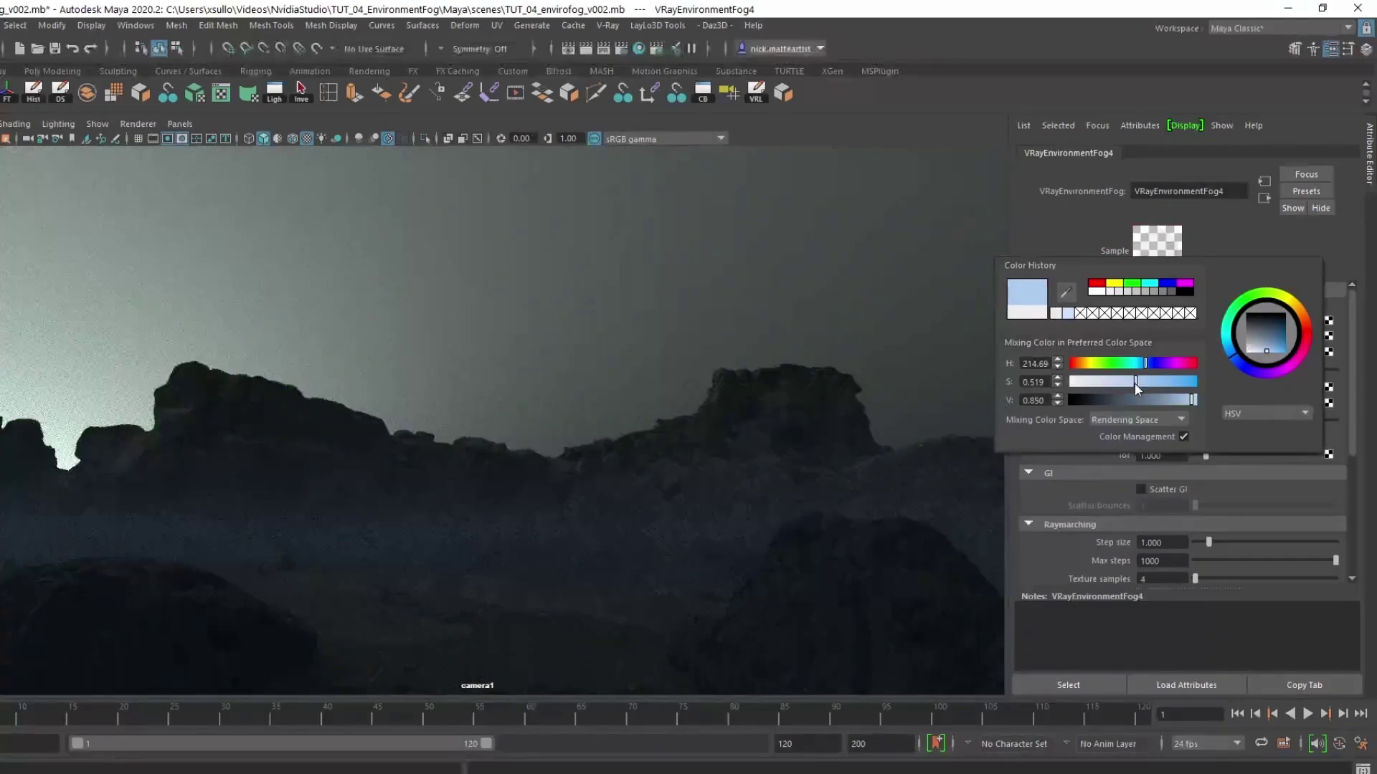
drag(1144, 382, 1121, 392)
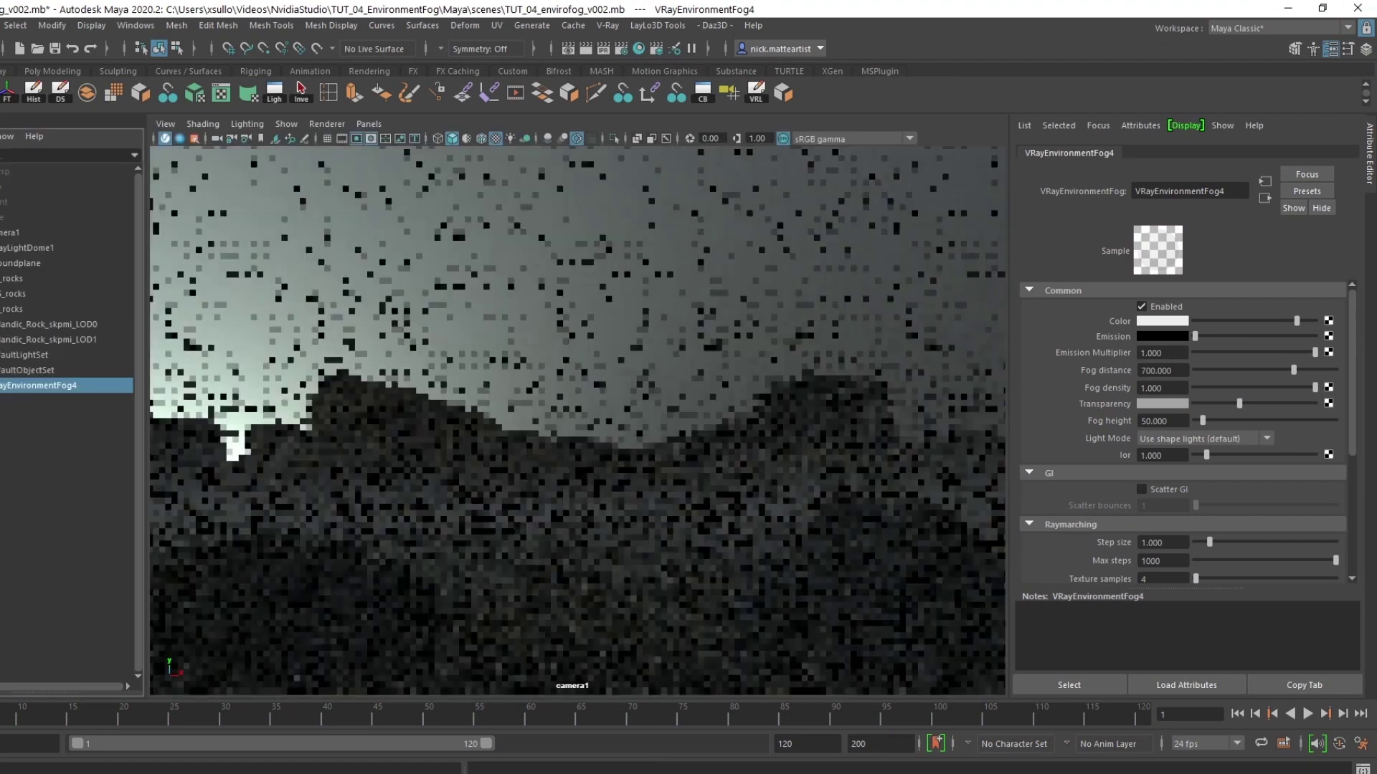
- Tint the V-Ray white balance of camera1 pale yellow, with a hue of about 43 and a saturation of about 0.39
click(9, 234)
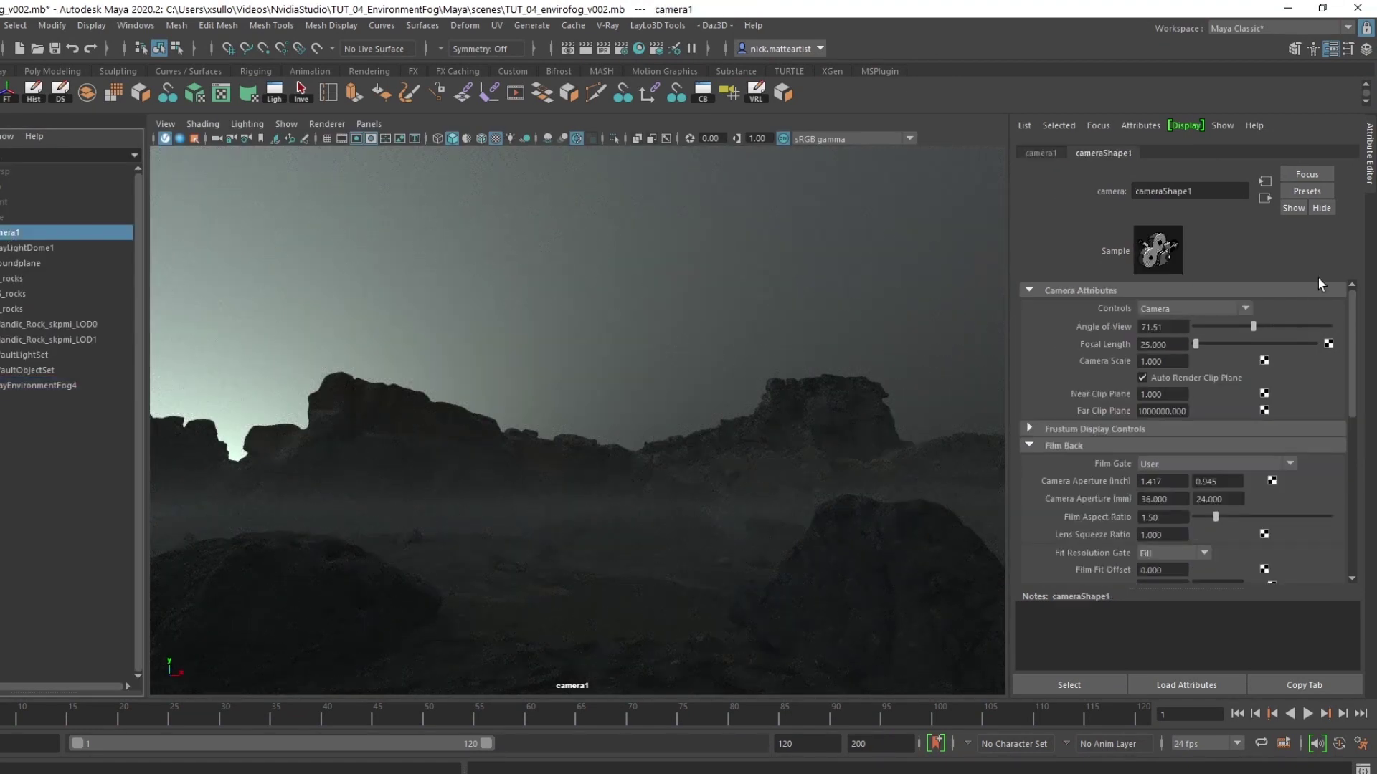
drag(1354, 341, 1336, 538)
click(1102, 574)
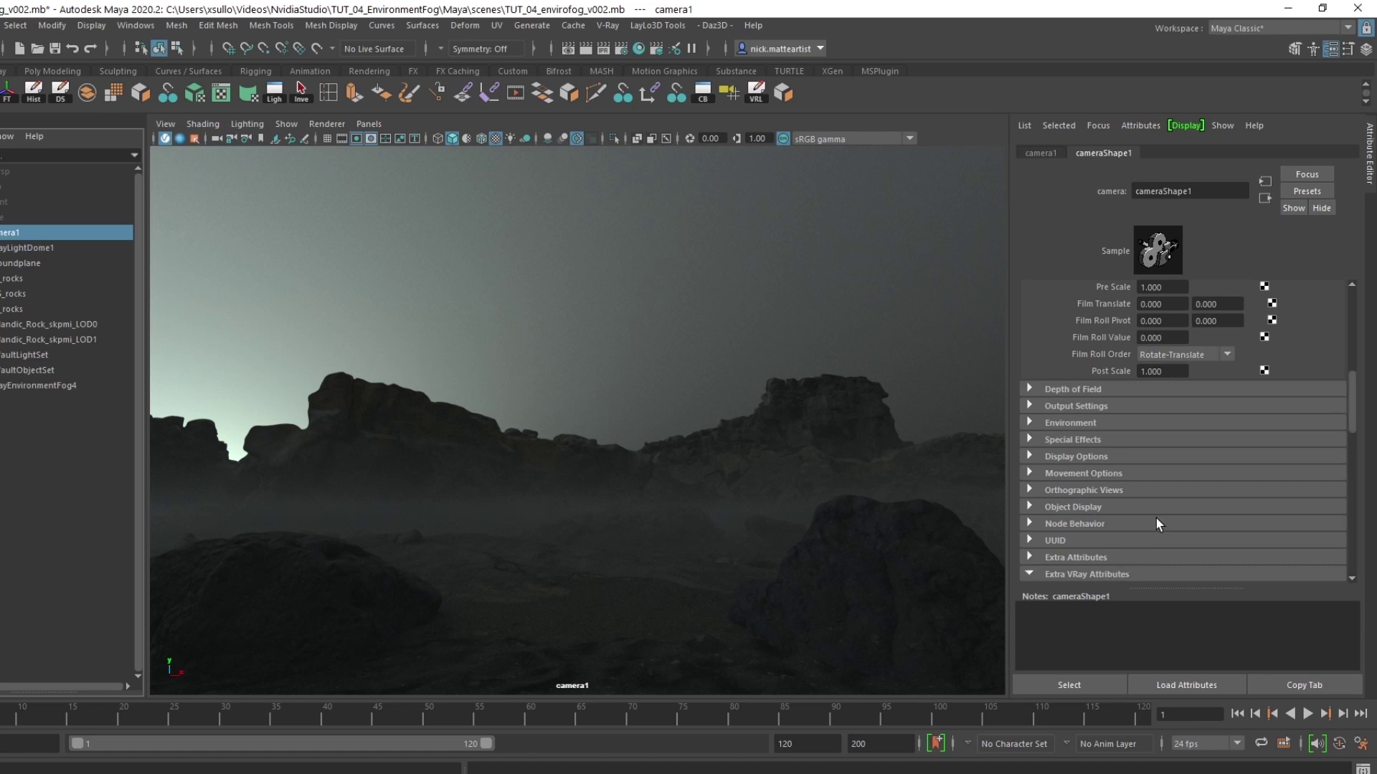
scroll(1164, 463, down, 8)
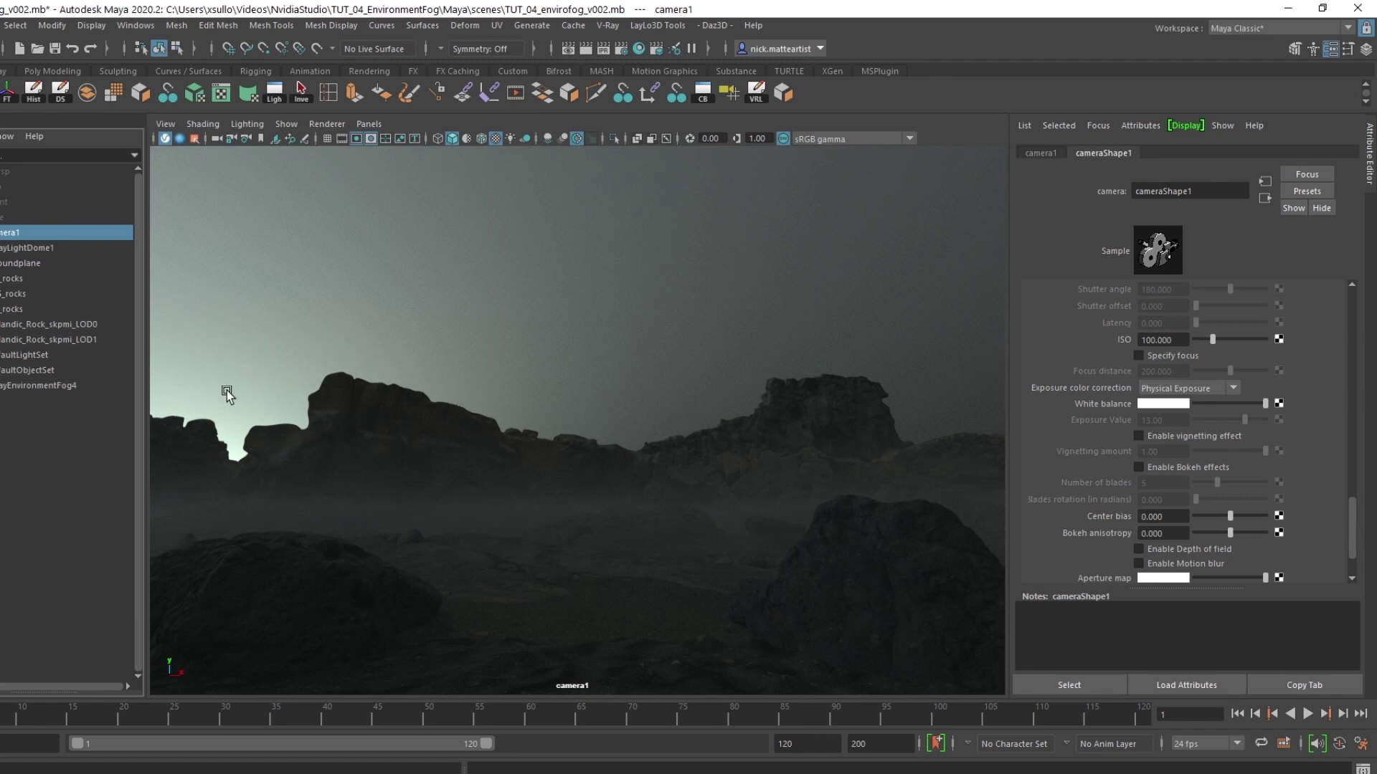
click(1170, 405)
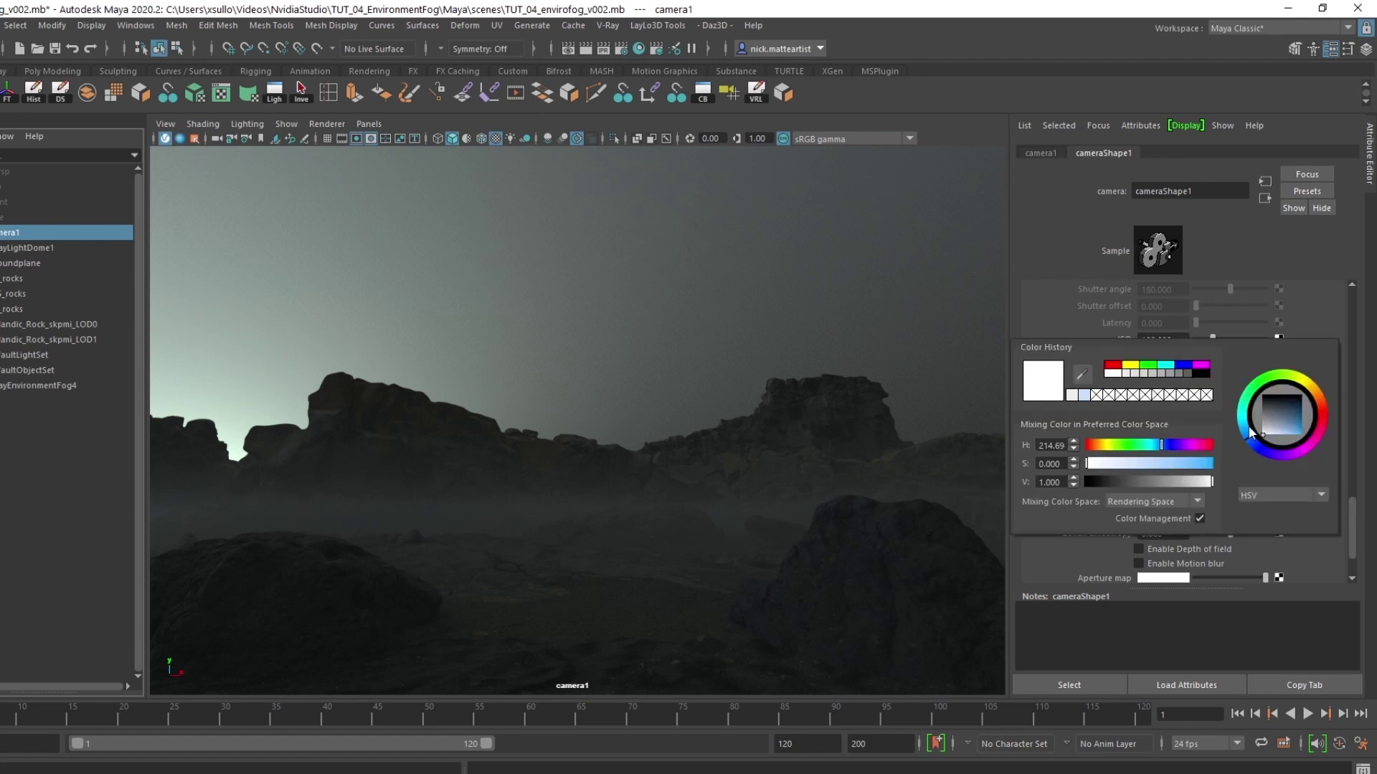
drag(1251, 436, 1308, 390)
click(1279, 433)
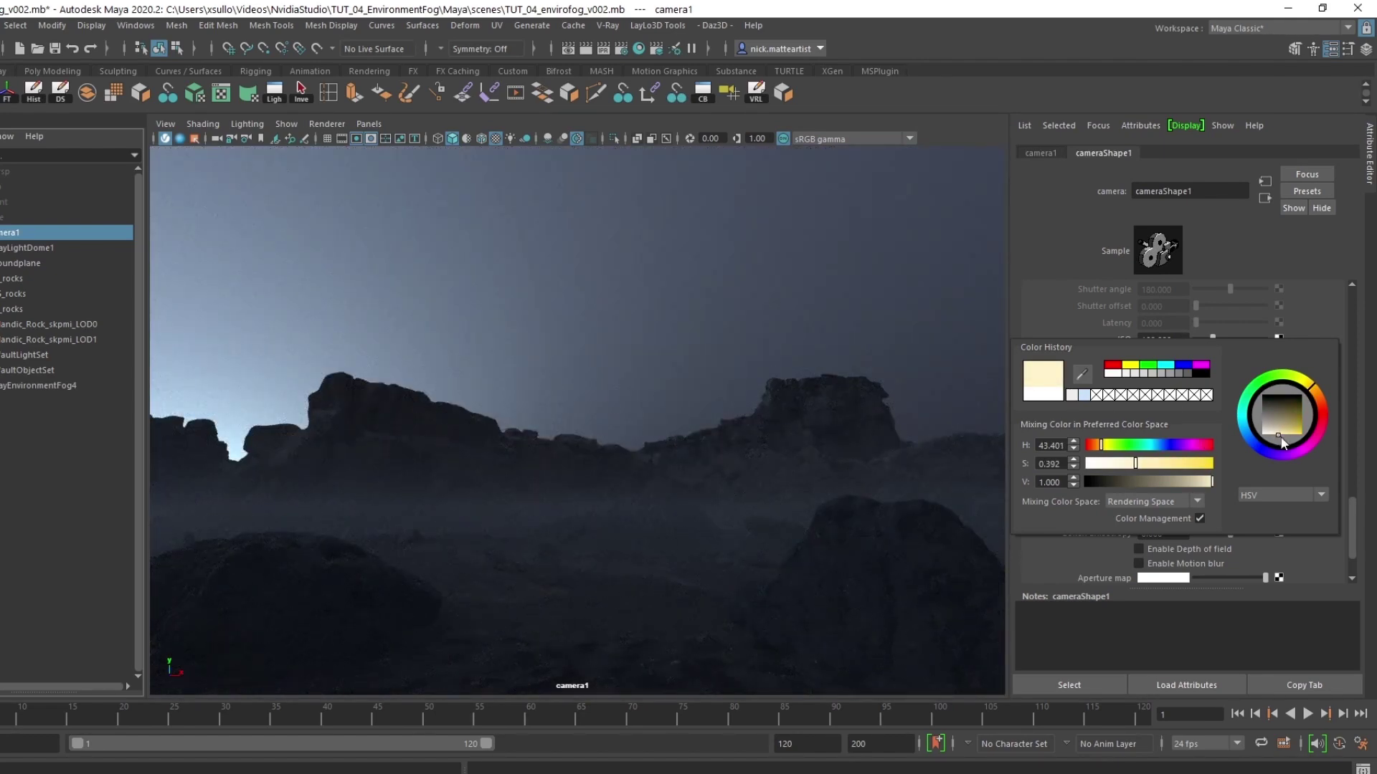
- Try a stronger yellow for the camera's white balance, with saturation between about 0.78 and 0.86
click(1290, 436)
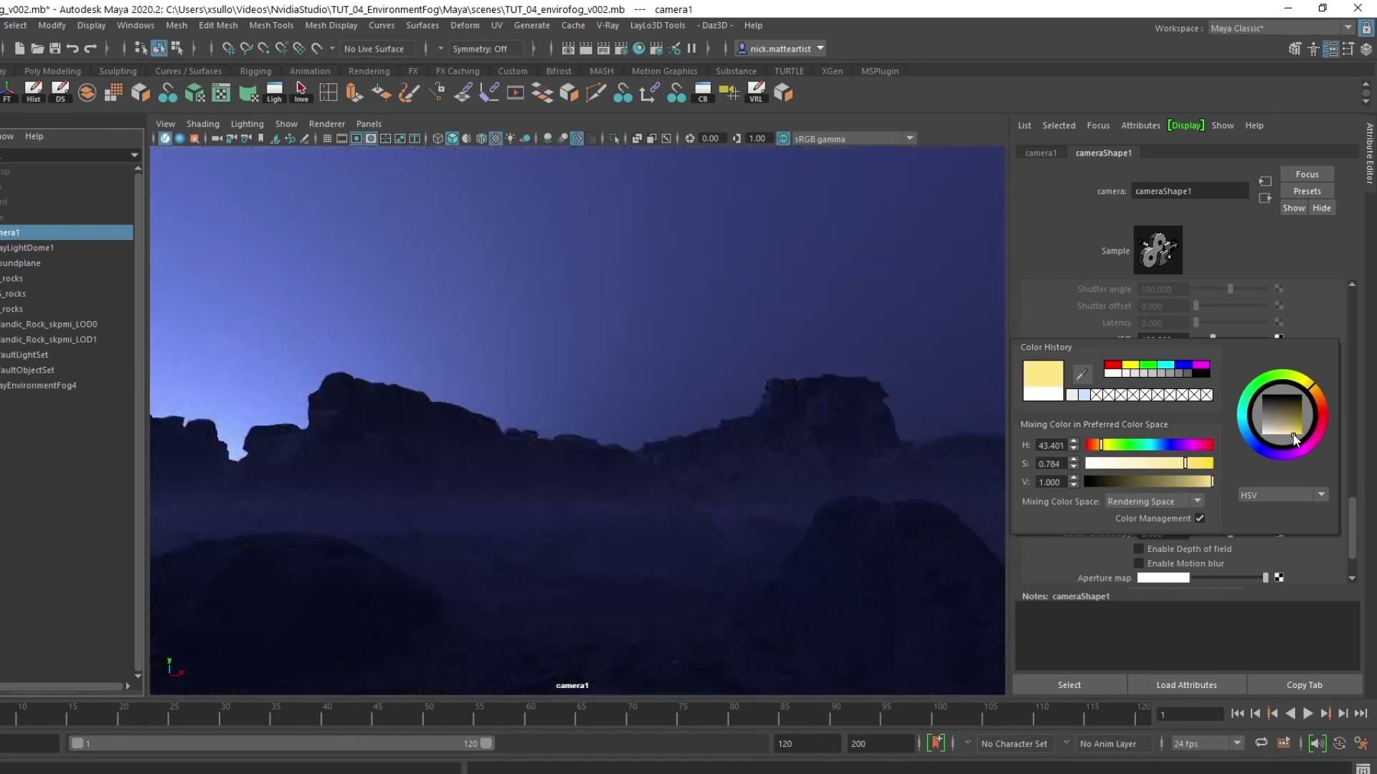
click(1294, 435)
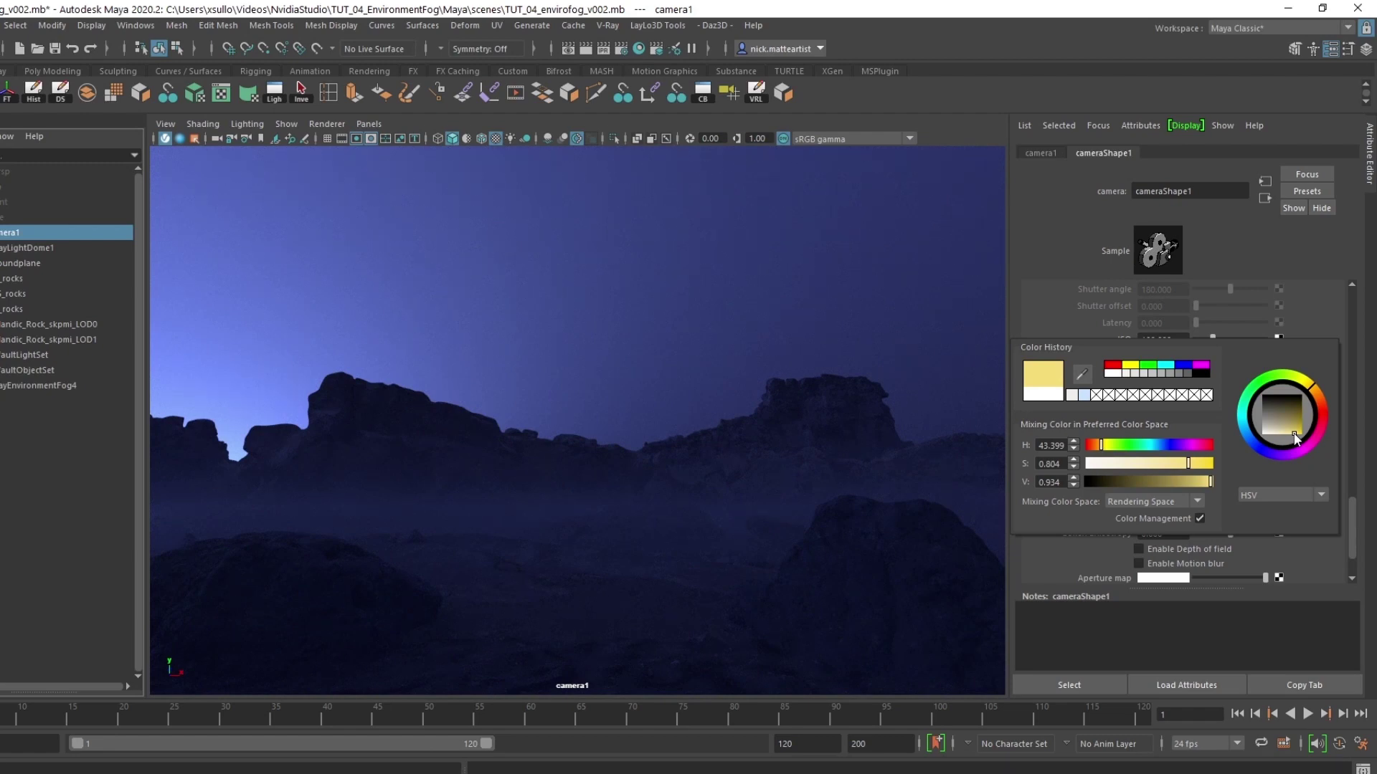
click(1296, 437)
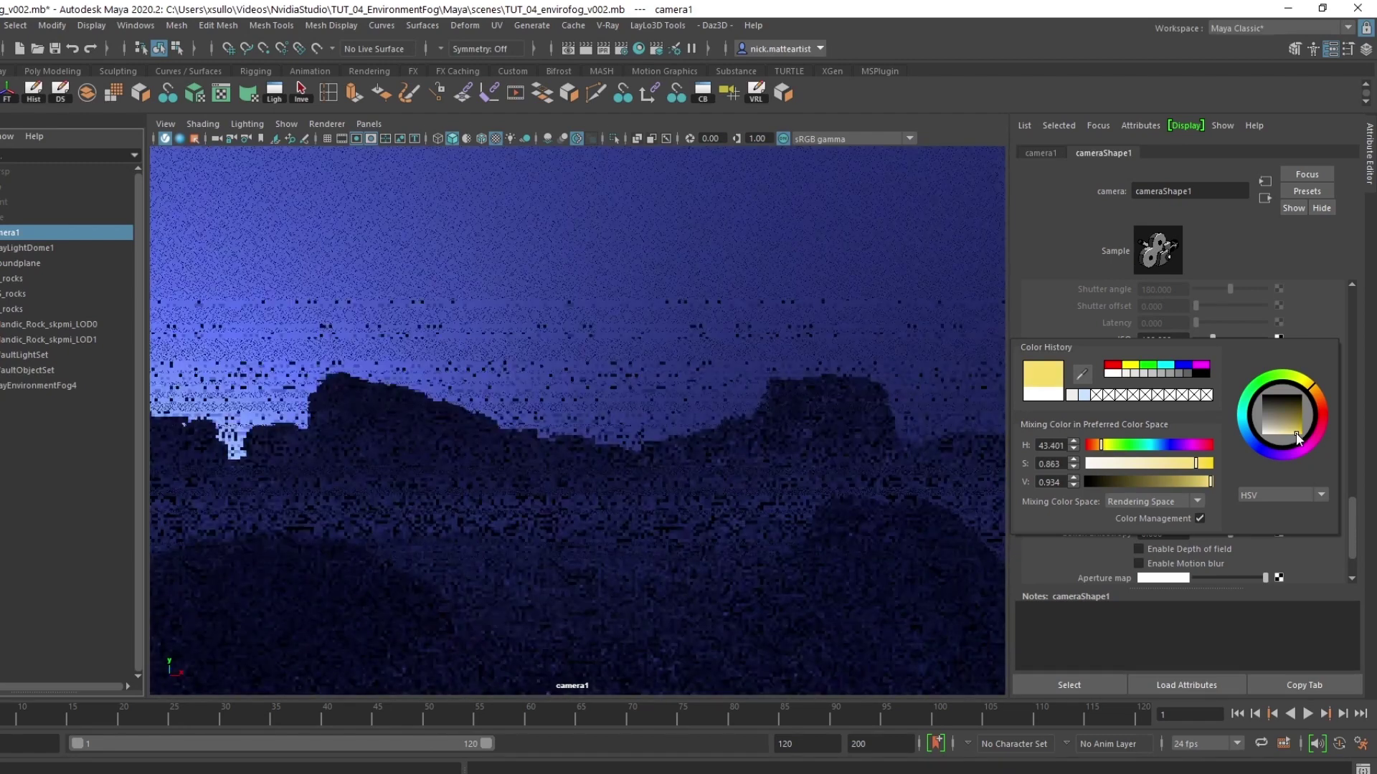
- Reduce the white balance saturation to a soft, muted pale yellow while keeping the hue at about 43
click(1284, 436)
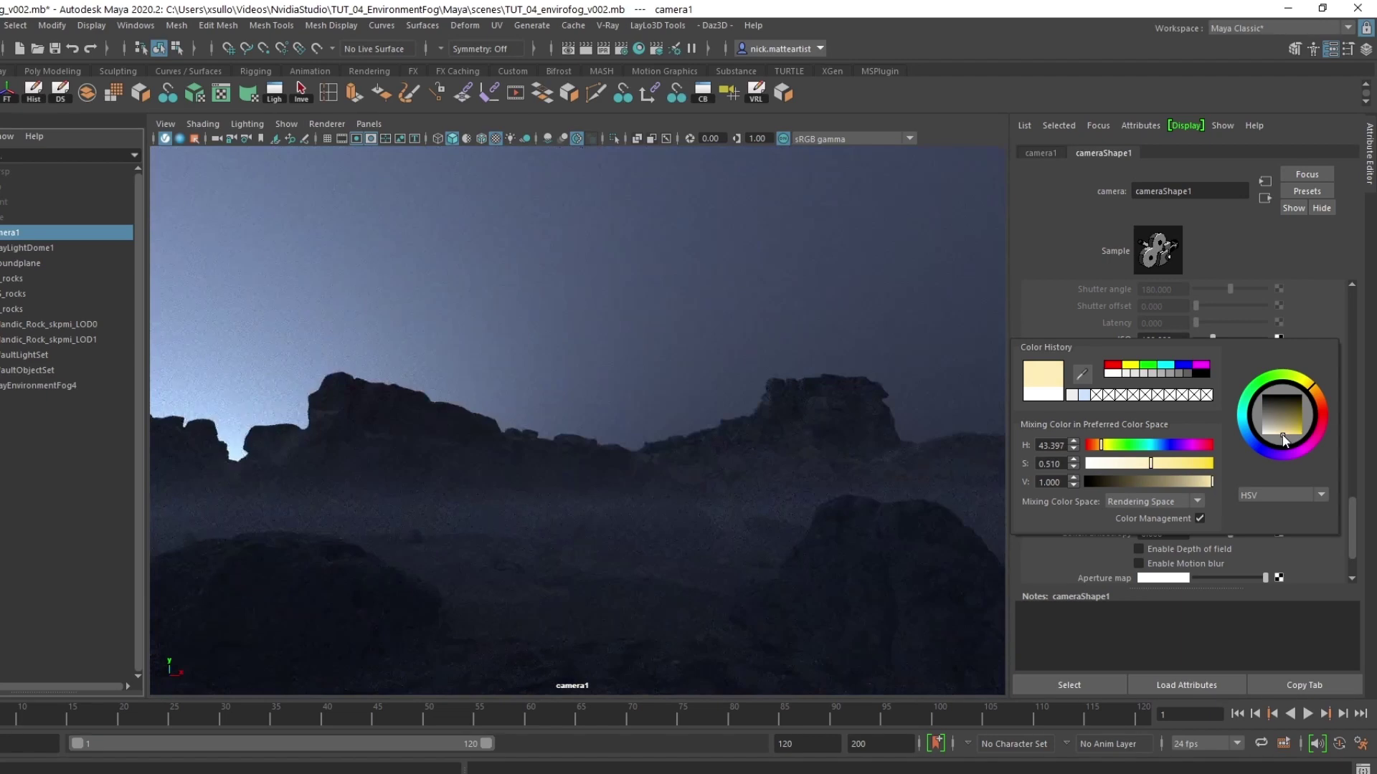
click(1275, 437)
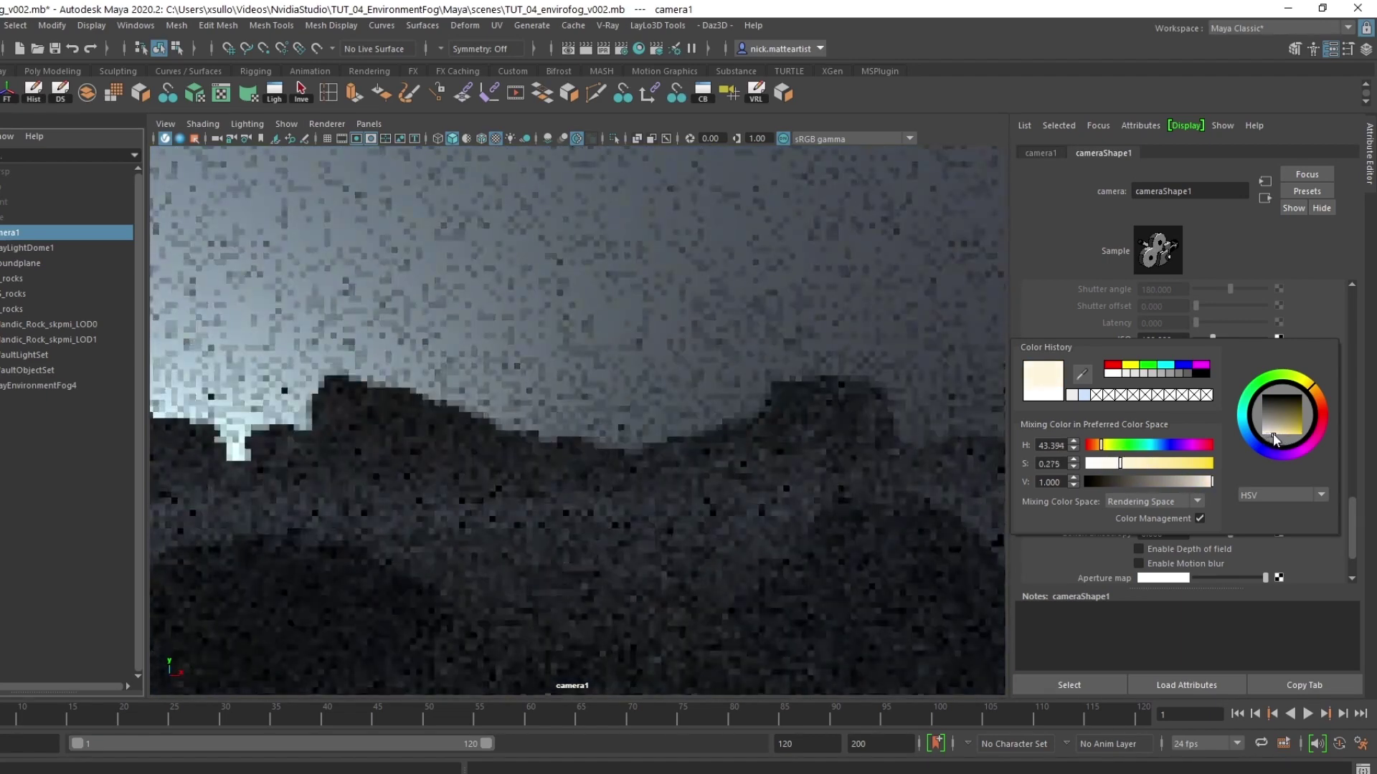
click(1278, 432)
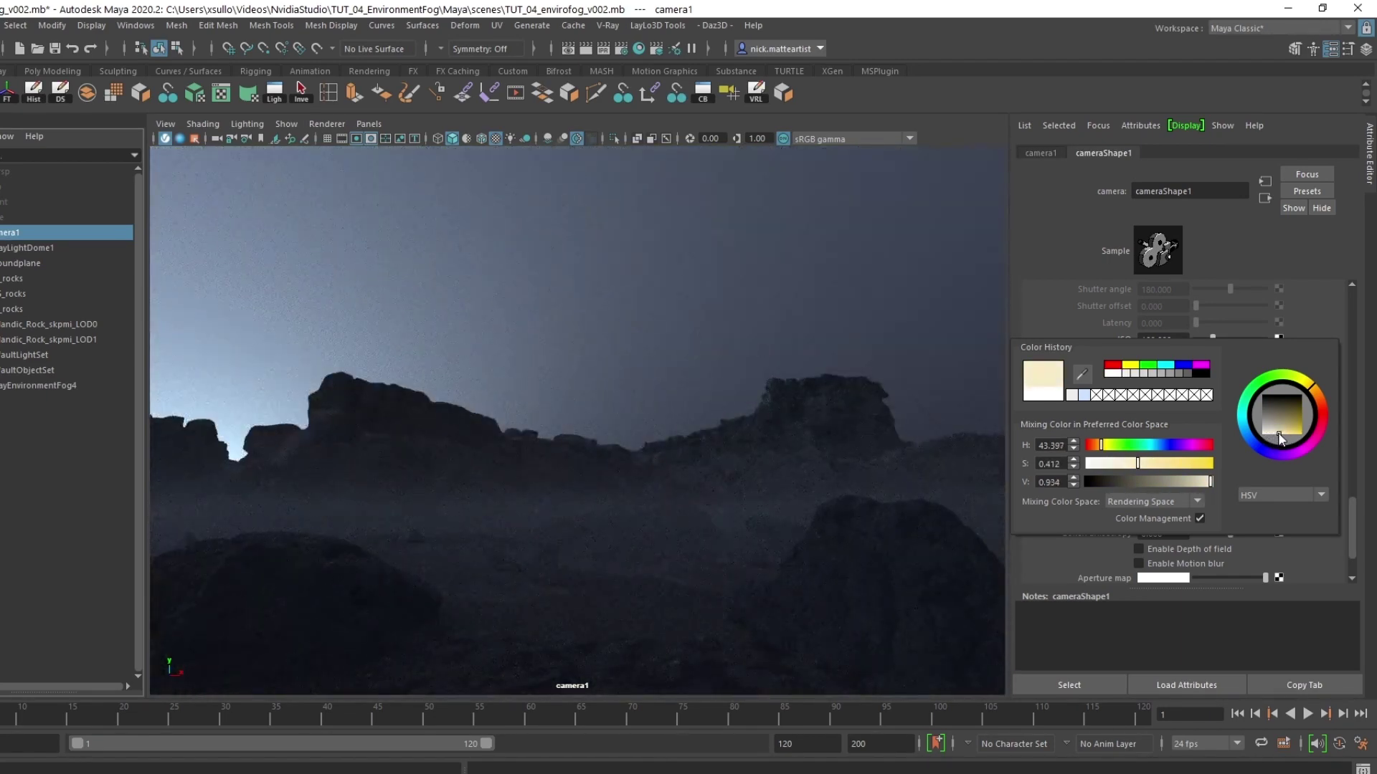
click(1279, 434)
click(1282, 436)
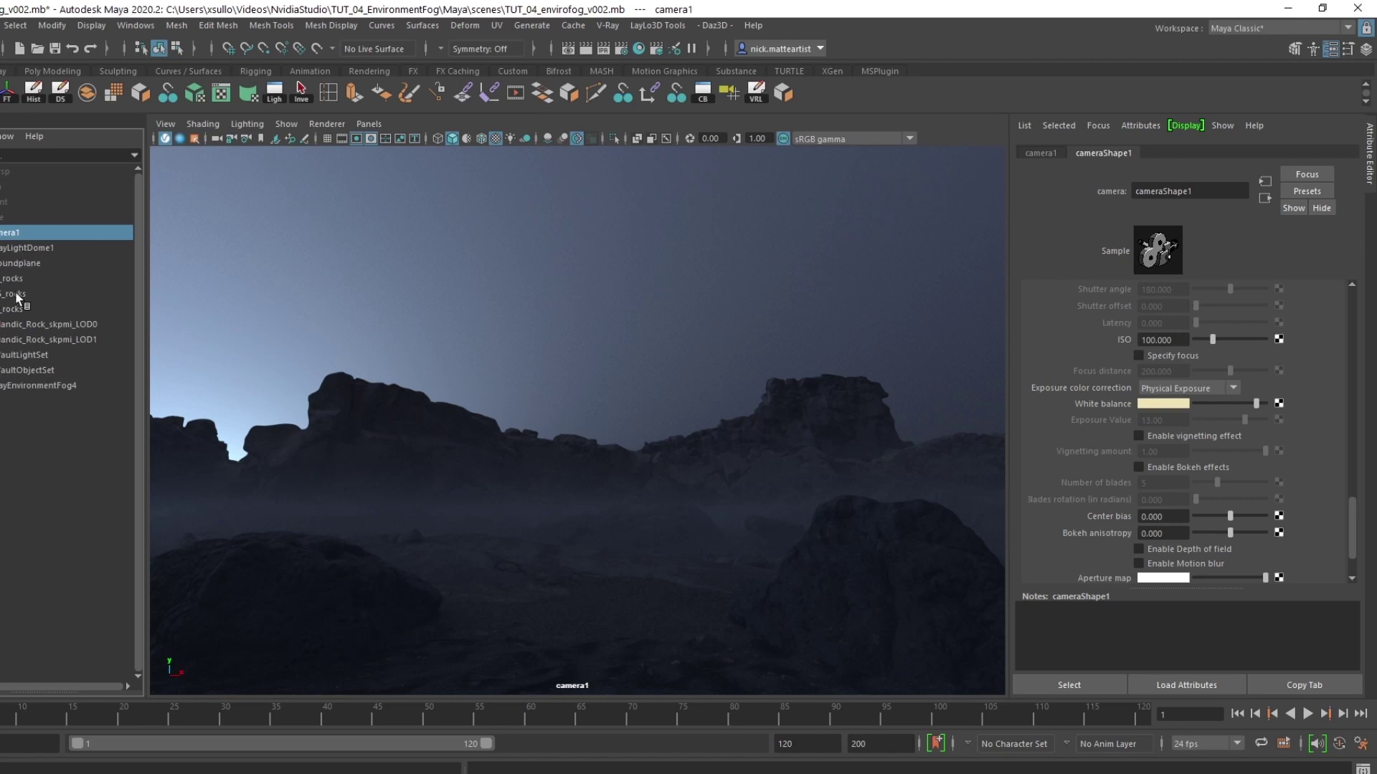
- Set the VRayEnvironmentFog4 colour to pure white at full value, with the hue at about 205
click(30, 385)
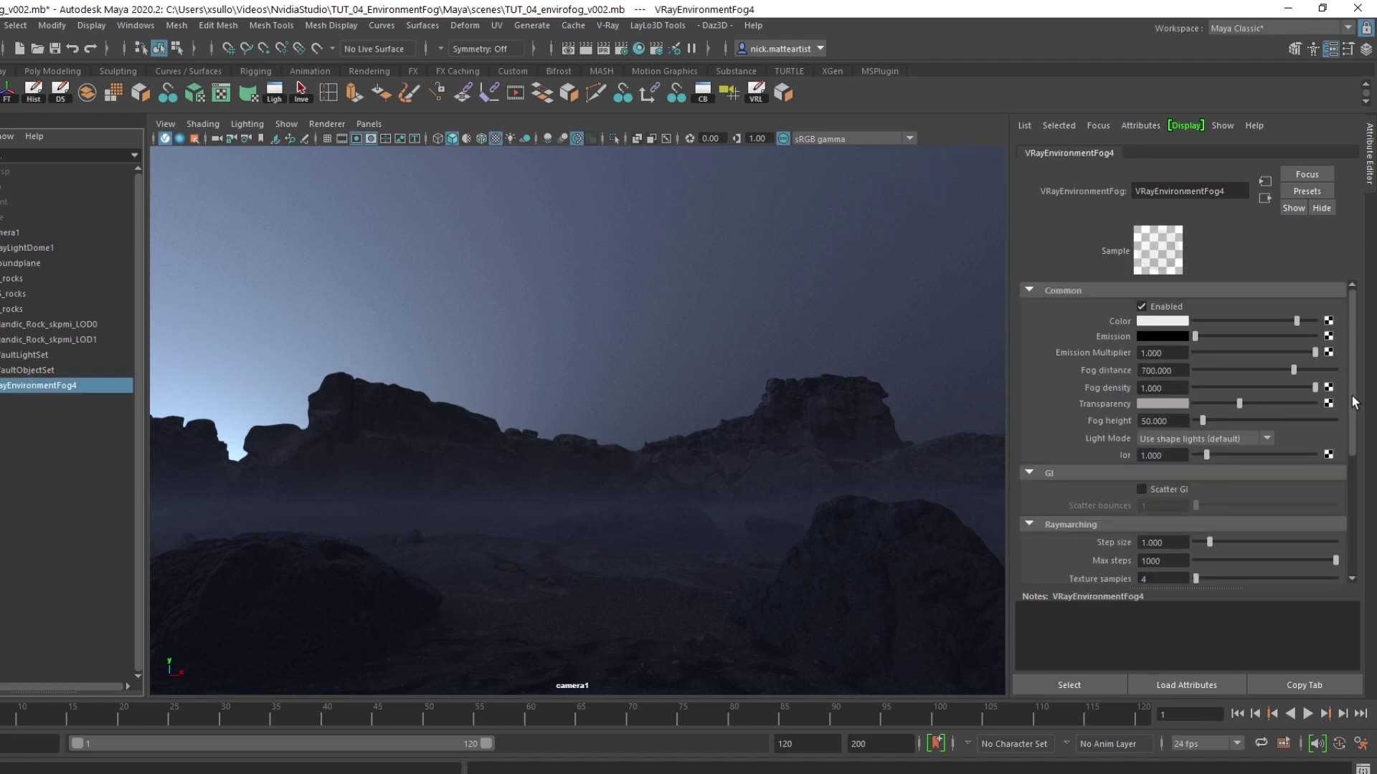
click(1158, 329)
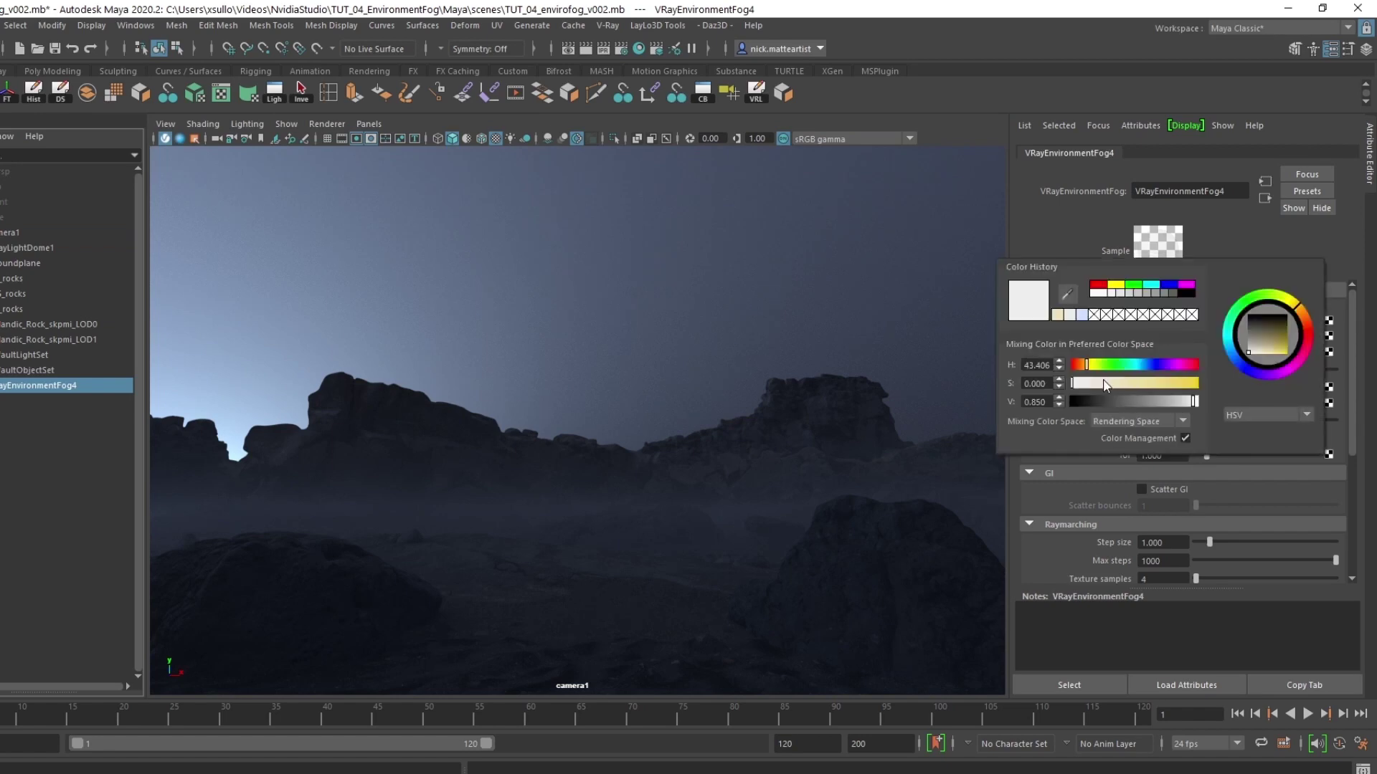
click(1233, 352)
click(1260, 357)
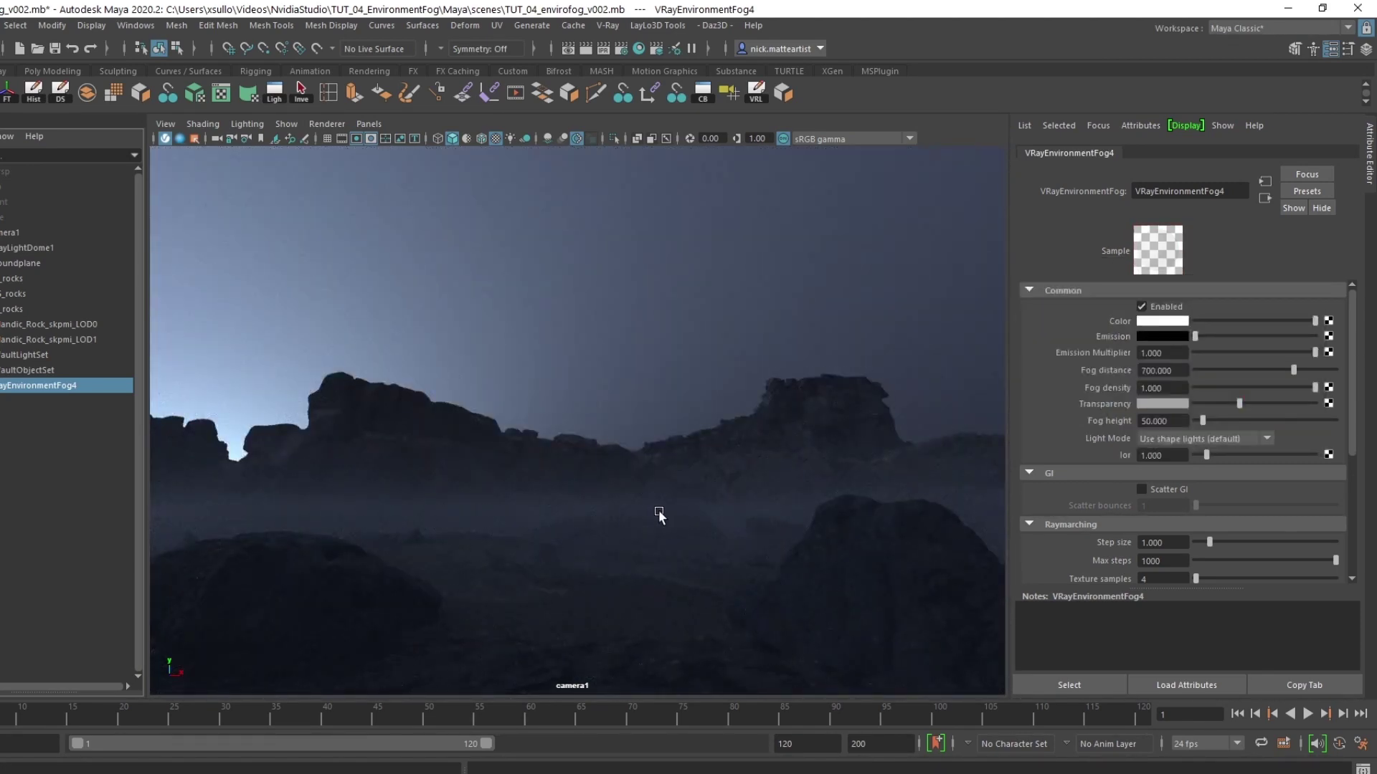
- Try a blue fog colour, raising its saturation from 0.34 to a strong, vivid cyan blue
click(1163, 323)
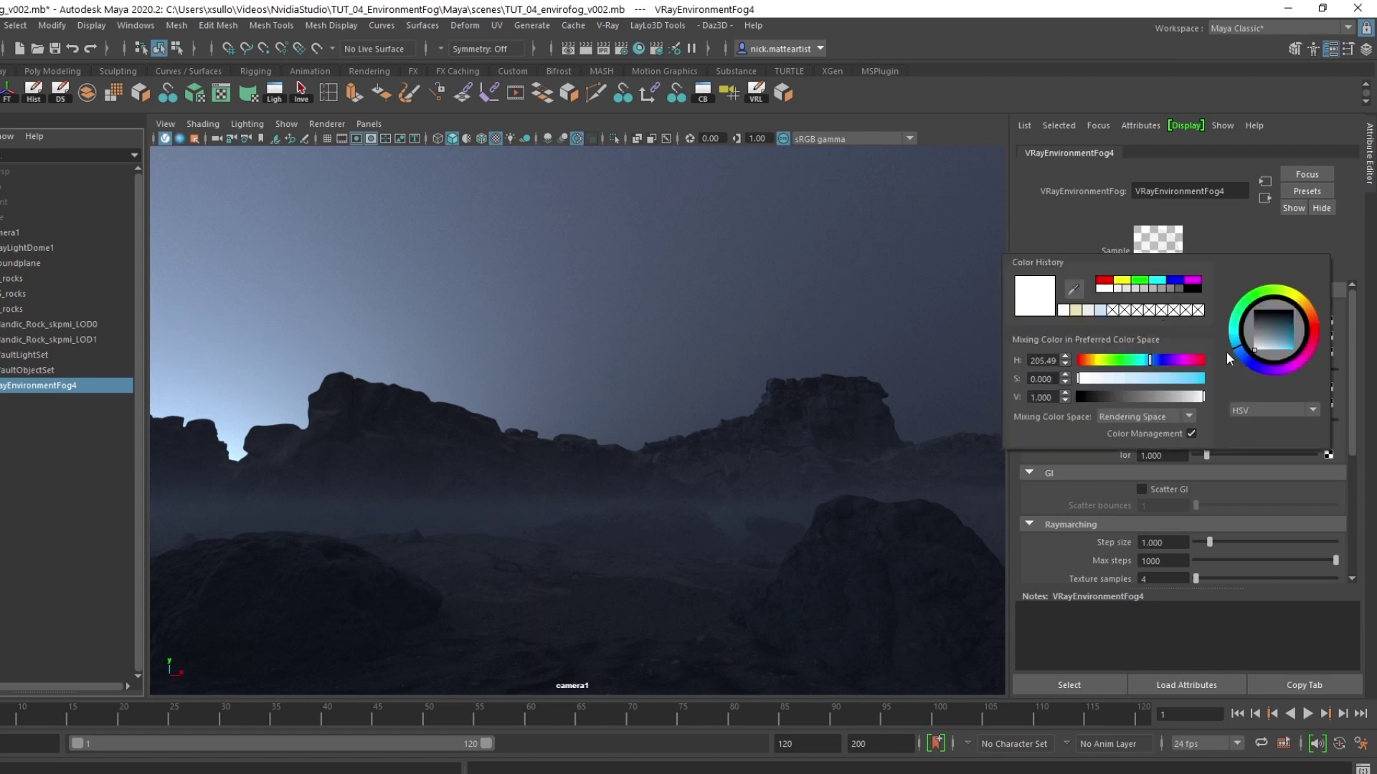
click(1122, 381)
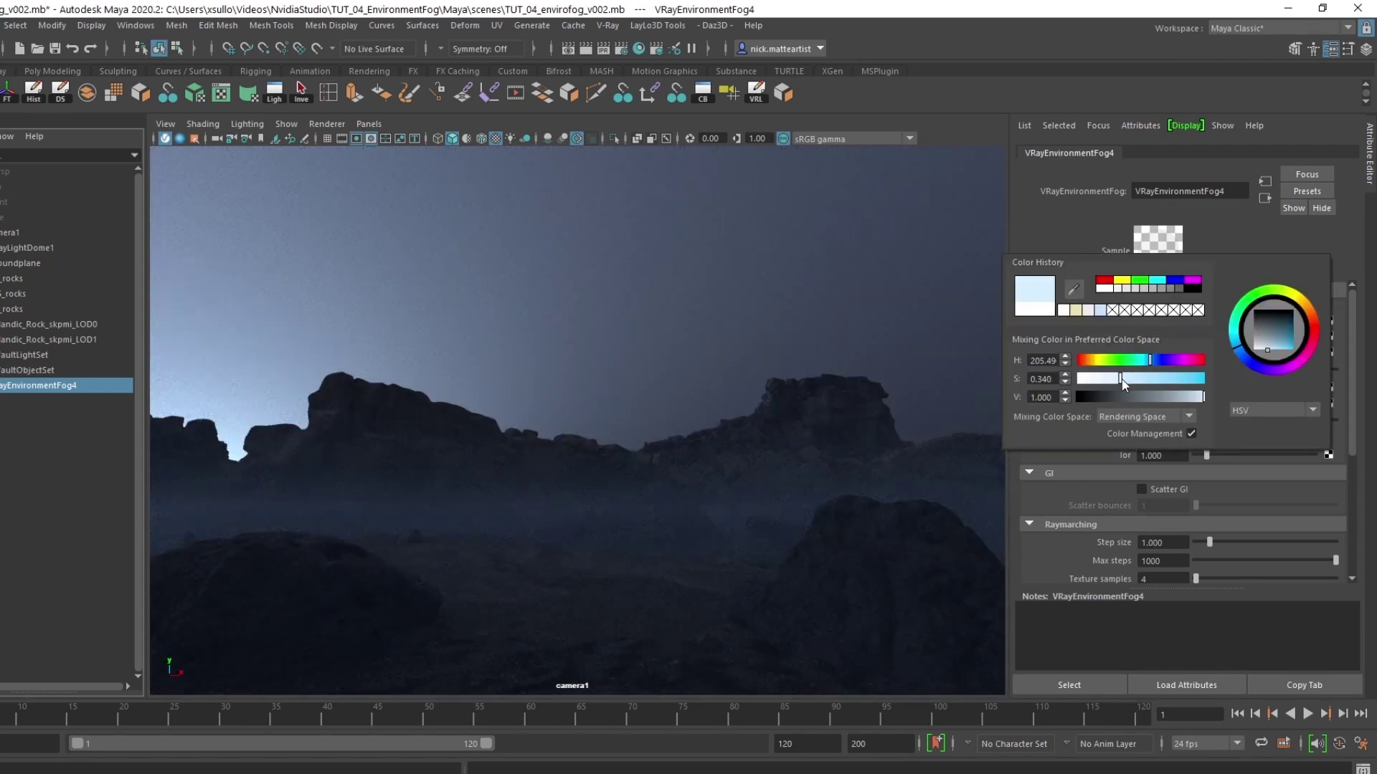
drag(1122, 385, 1193, 390)
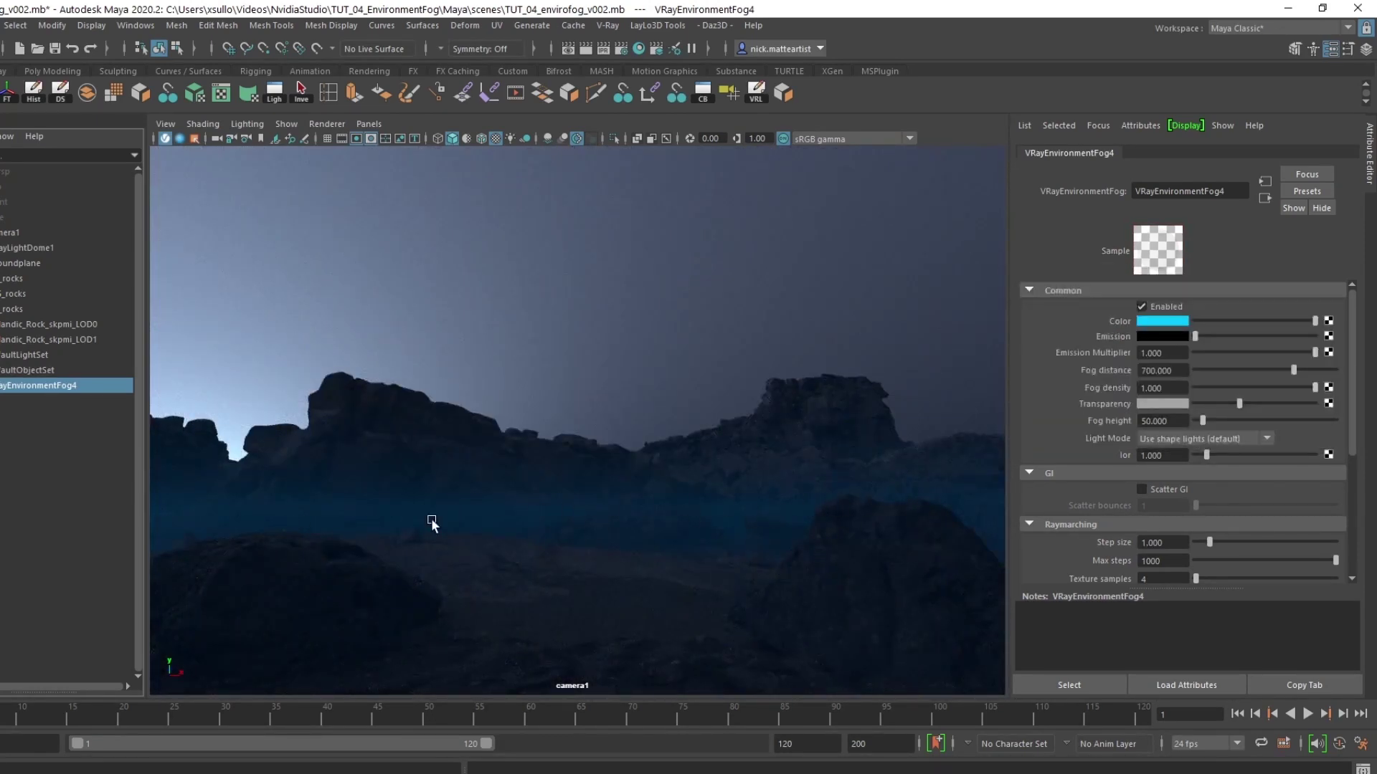
- Reduce the fog colour's saturation to a very pale blue
click(1156, 322)
click(1150, 326)
mouse_move(1143, 383)
mouse_down()
mouse_move(1193, 380)
mouse_move(1121, 388)
mouse_up()
drag(1224, 356, 1222, 356)
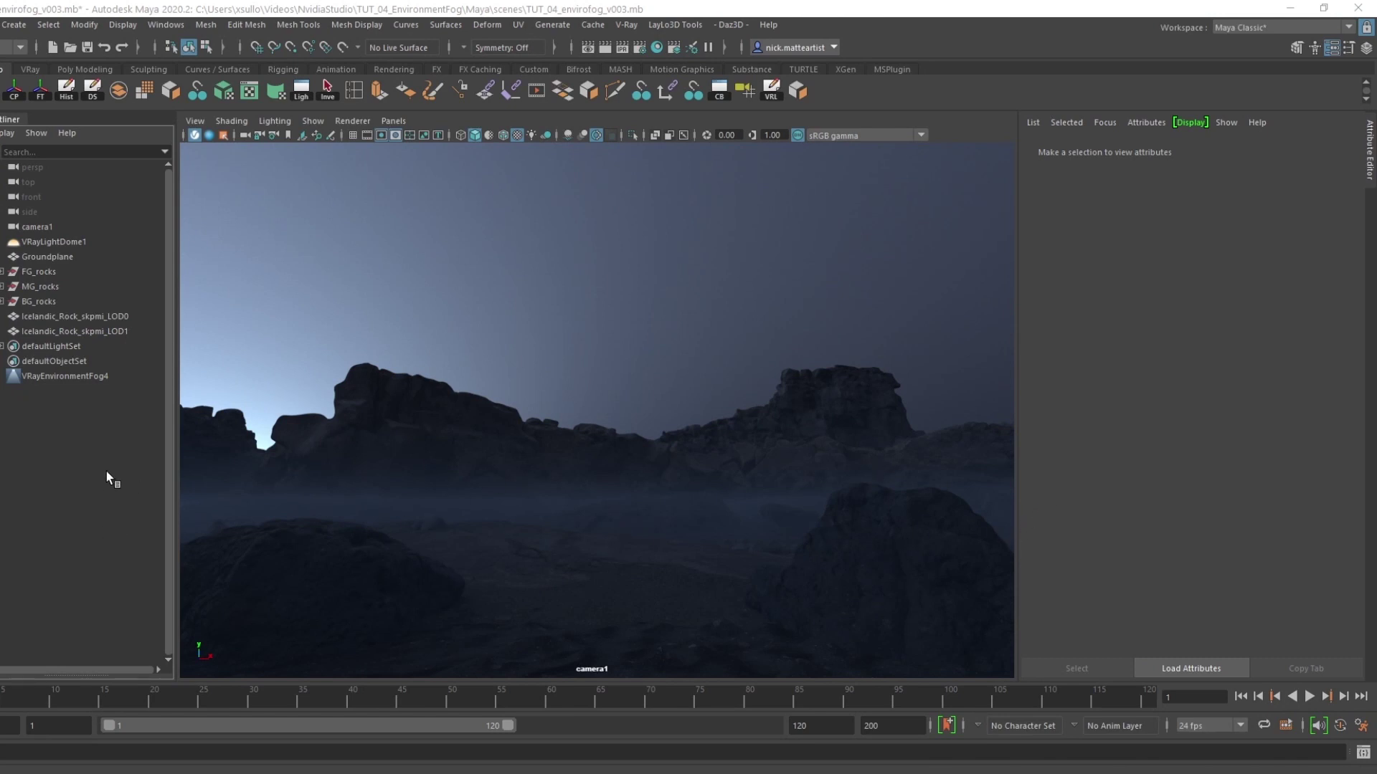
- Set the fog height of VRayEnvironmentFog4 to 80
click(91, 383)
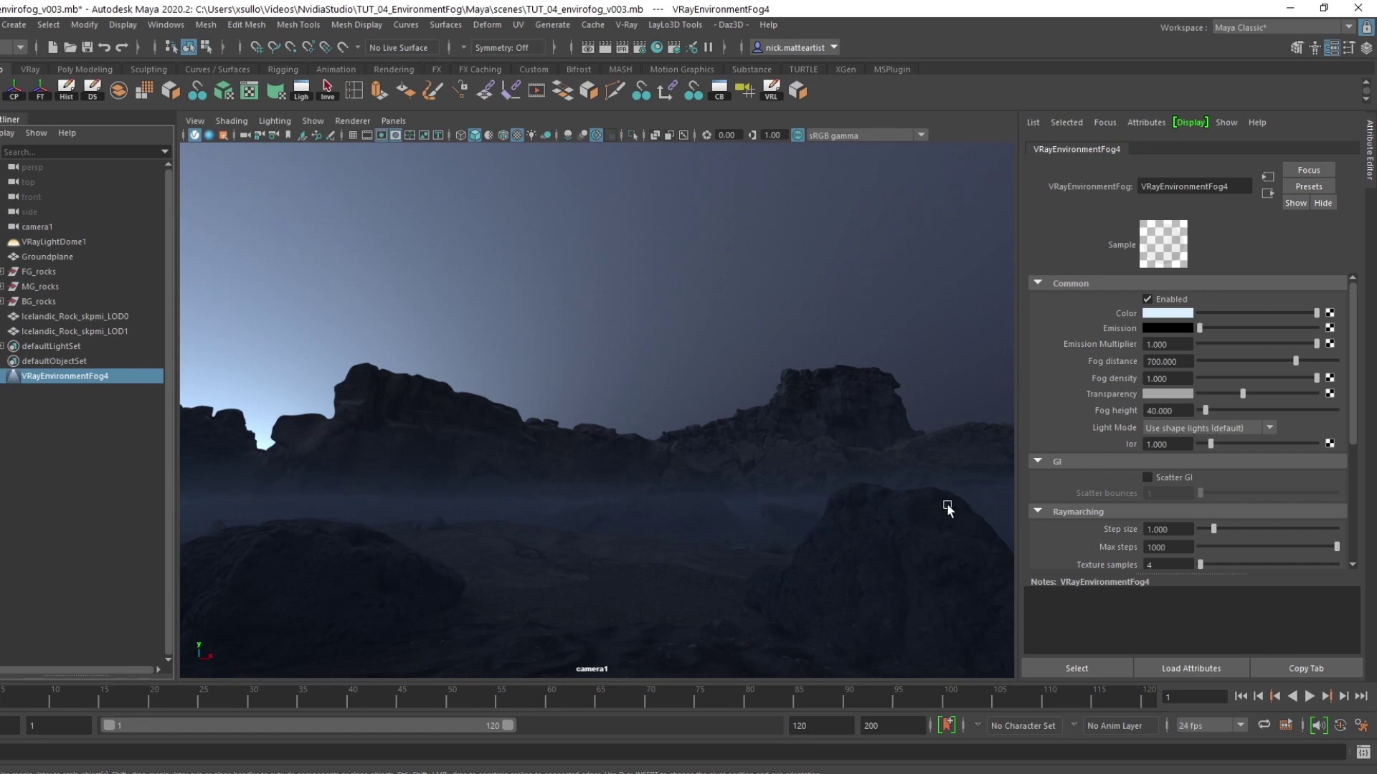
click(1184, 411)
text(80)
key(Return)
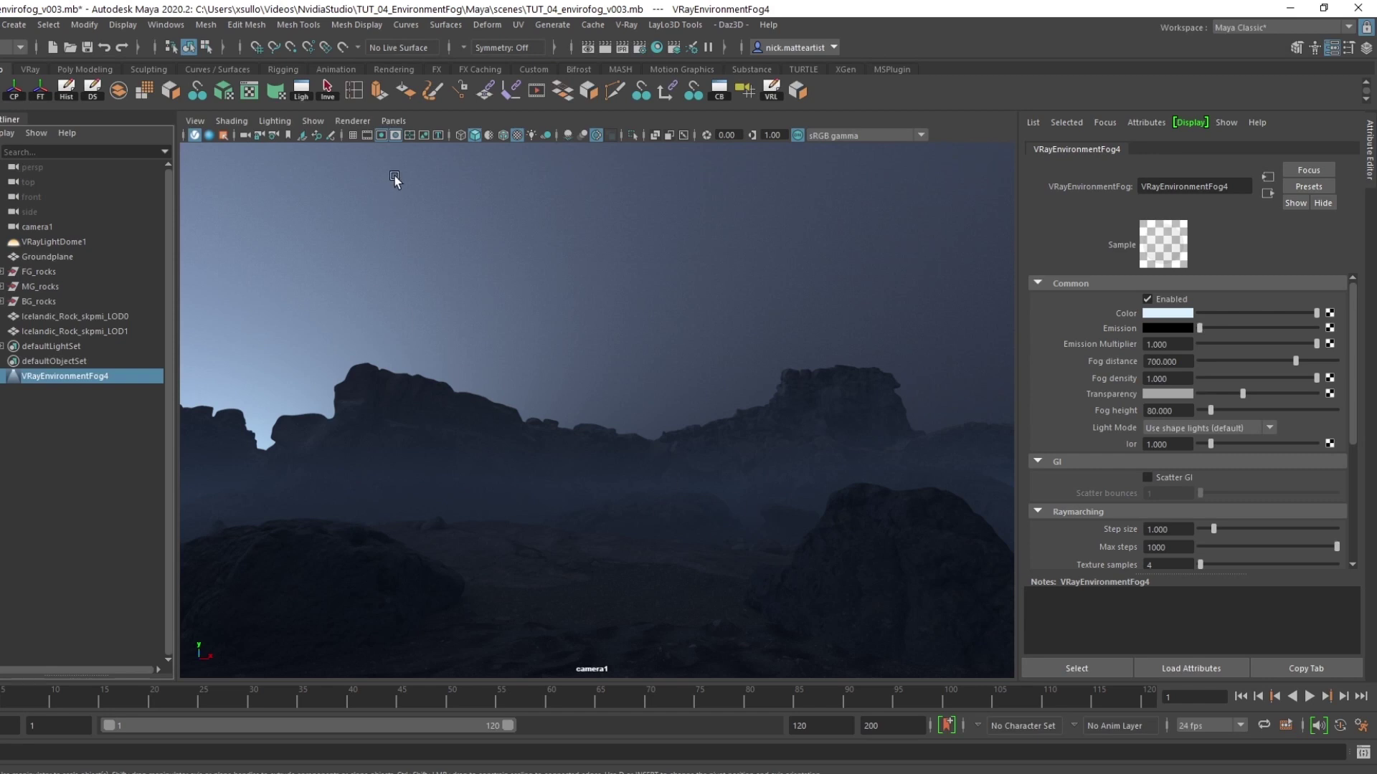
- Show the scene through the persp camera and render the viewport with Viewport 2.0
click(396, 121)
mouse_move(527, 135)
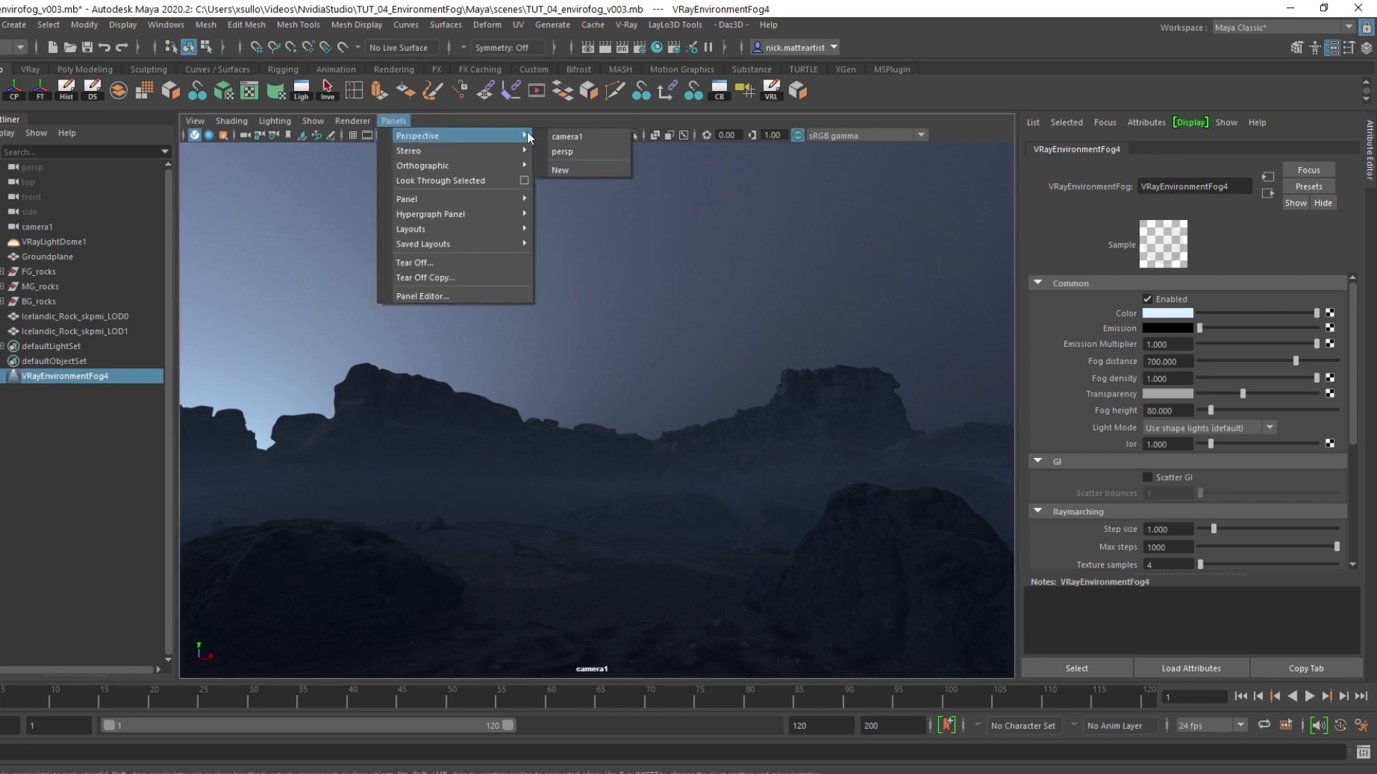
click(569, 147)
click(351, 120)
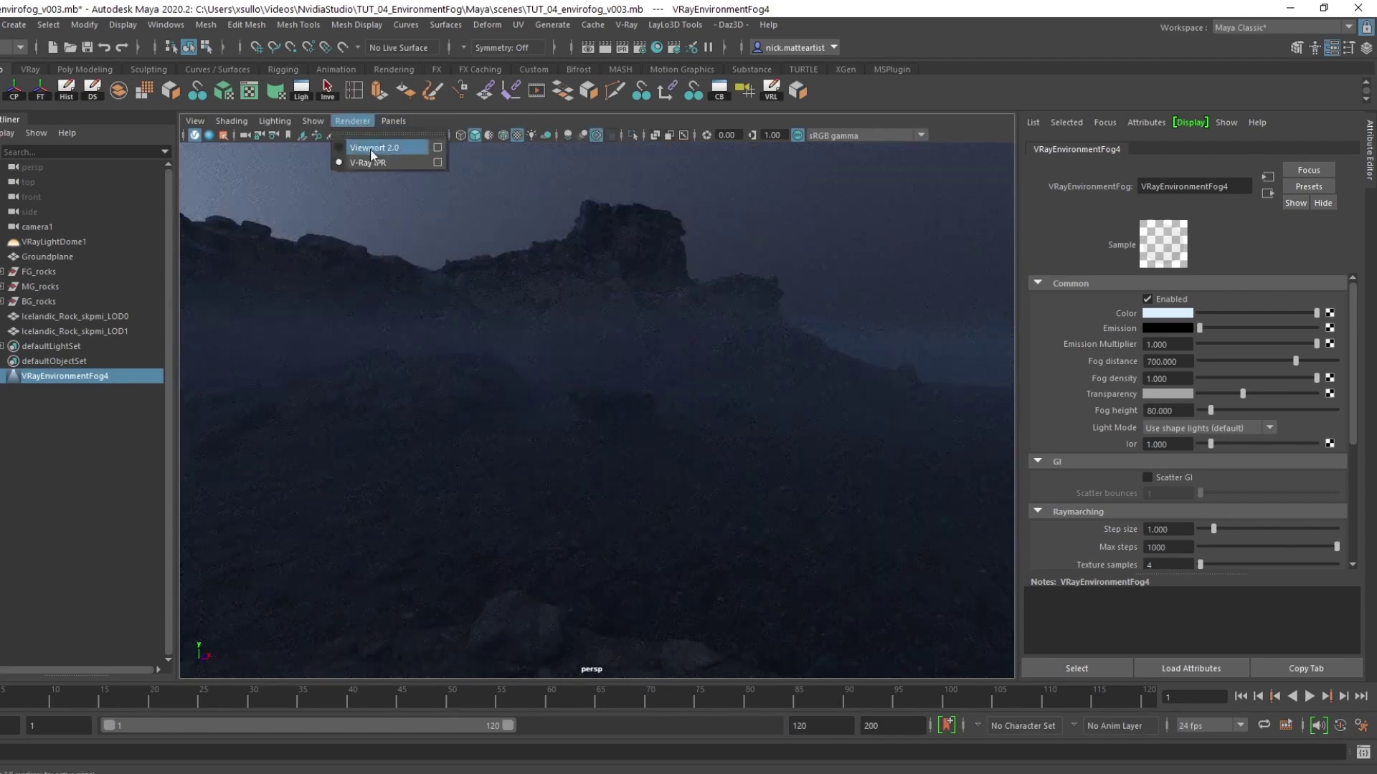
click(370, 149)
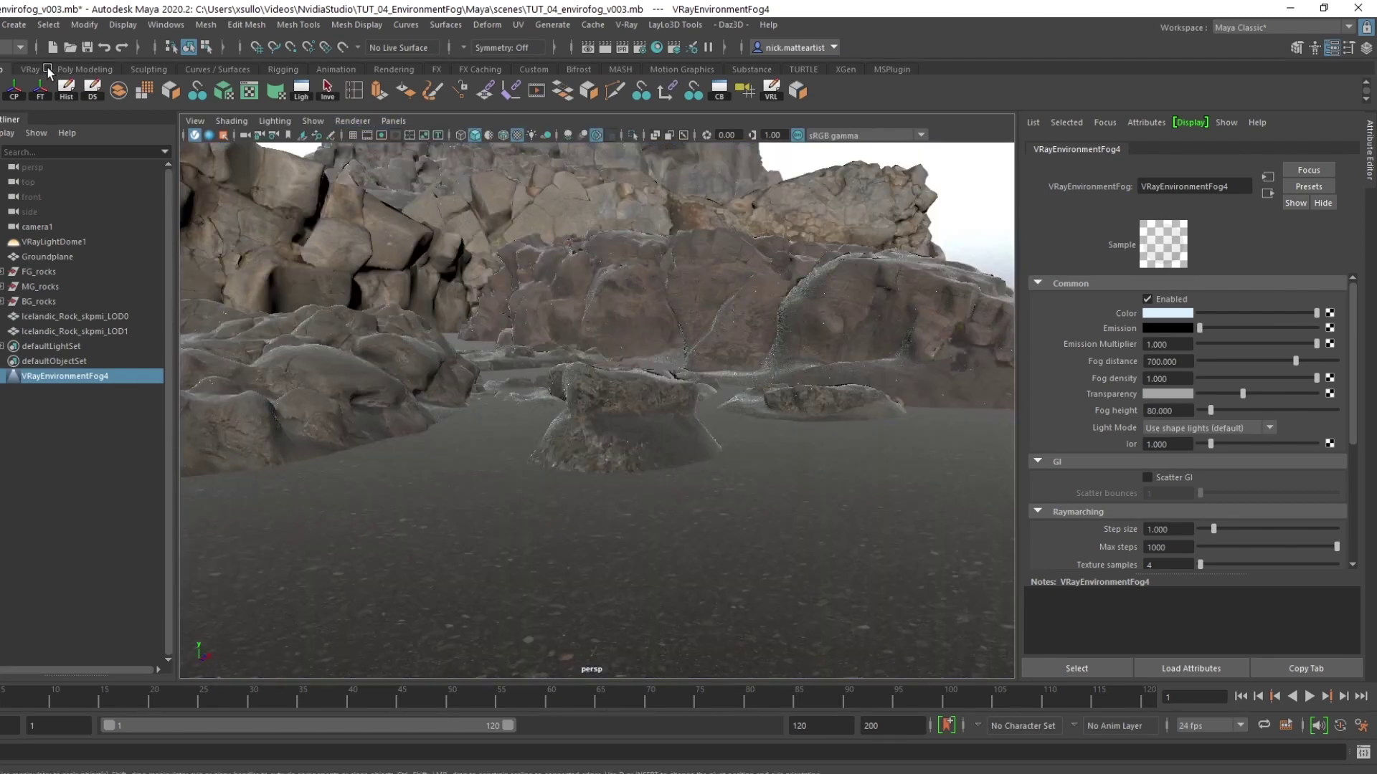
- Create a V-Ray Rect Light and scale it uniformly to about 6.3
click(14, 24)
mouse_move(49, 111)
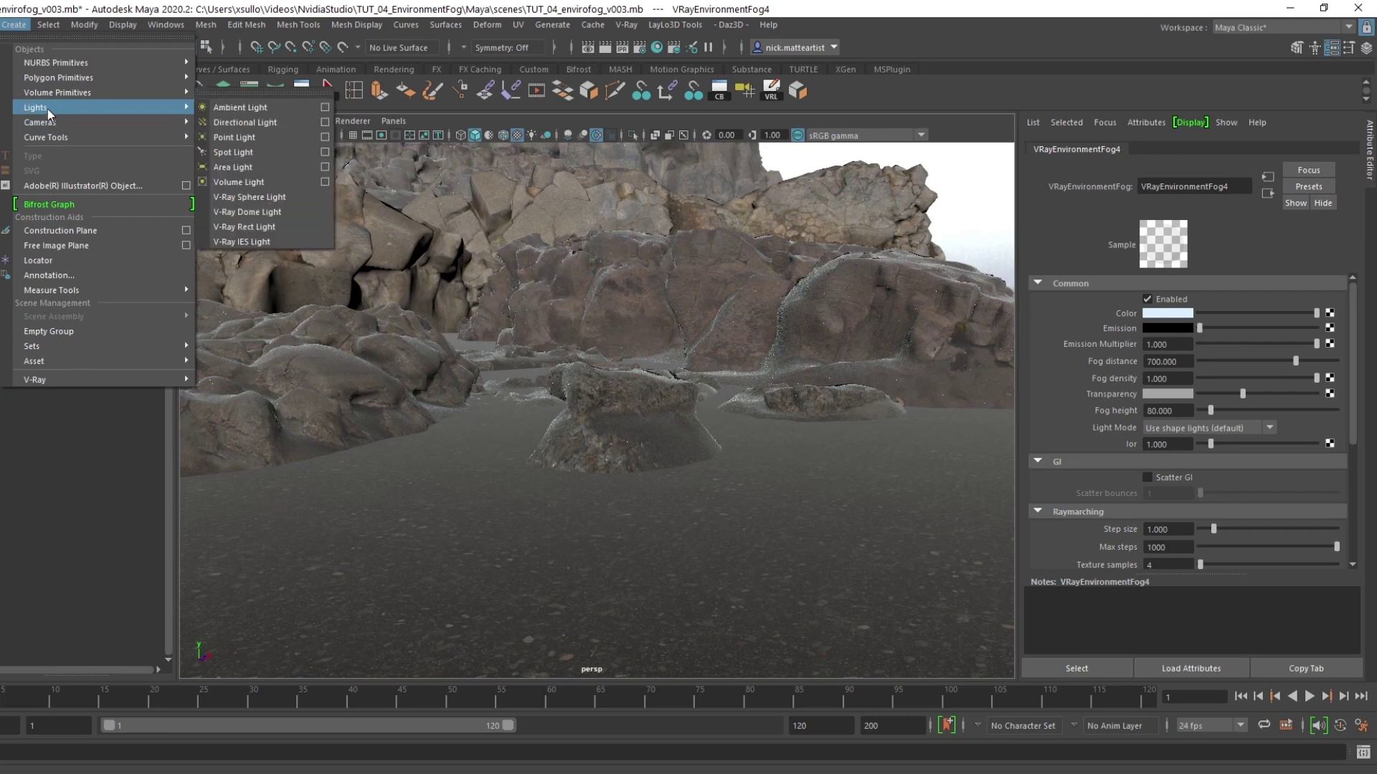
click(258, 227)
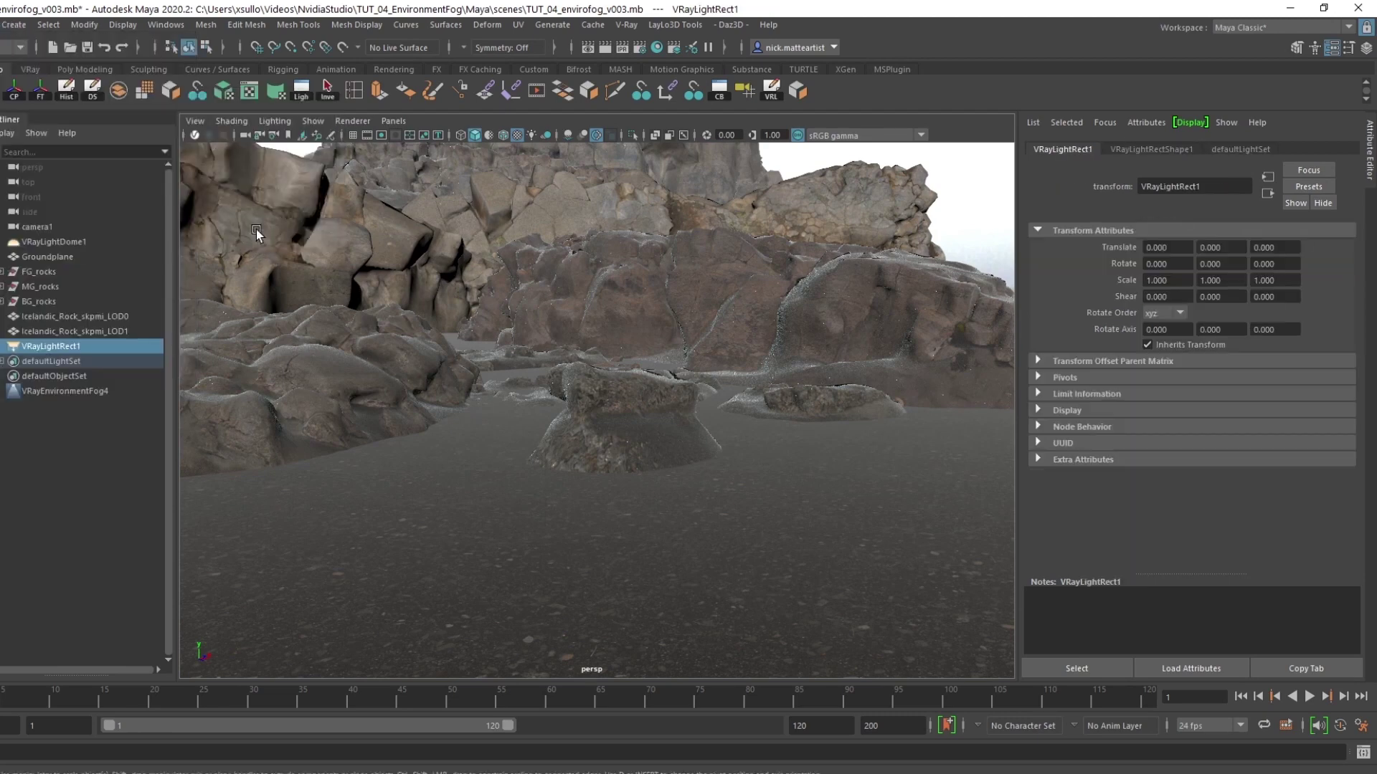
key(f)
scroll(555, 445, down, 3)
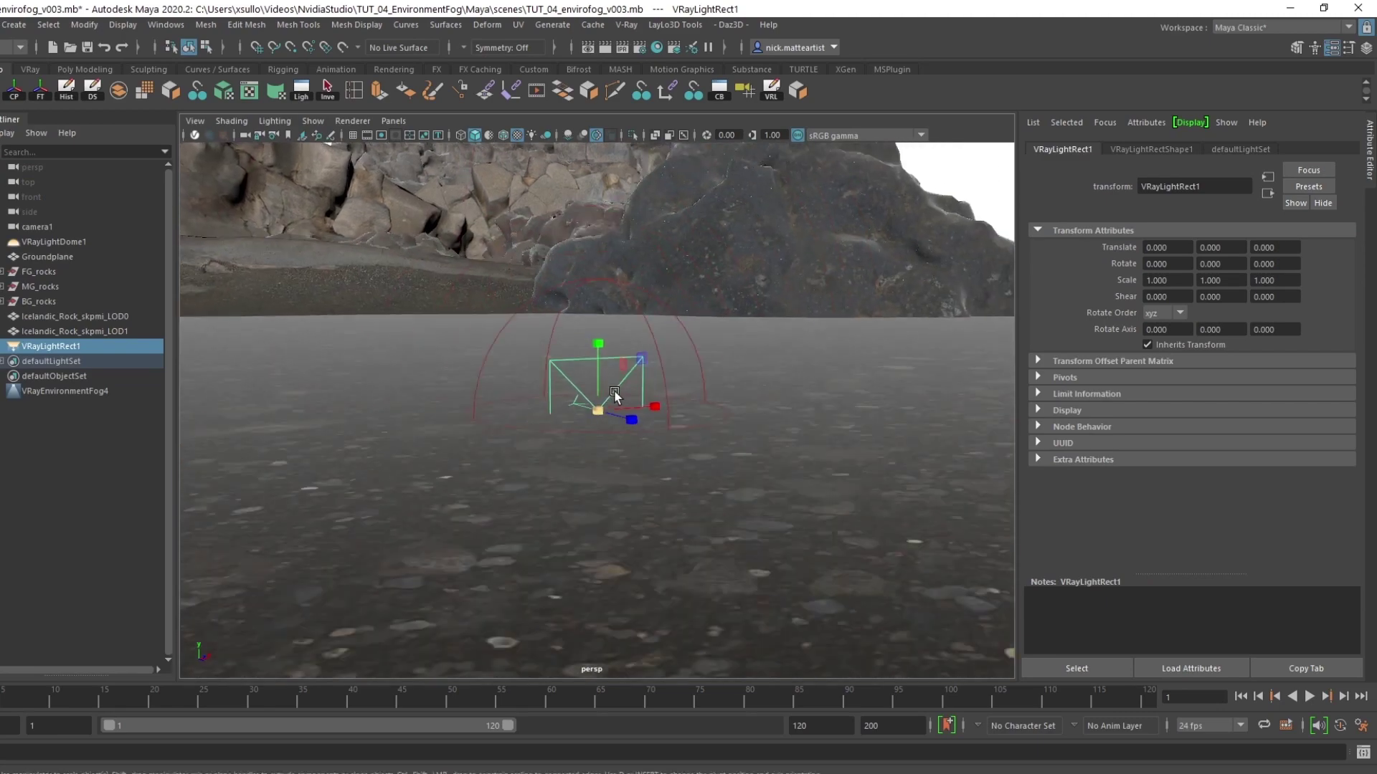
alt+drag(555, 444, 598, 385)
key(w)
scroll(634, 390, up, 3)
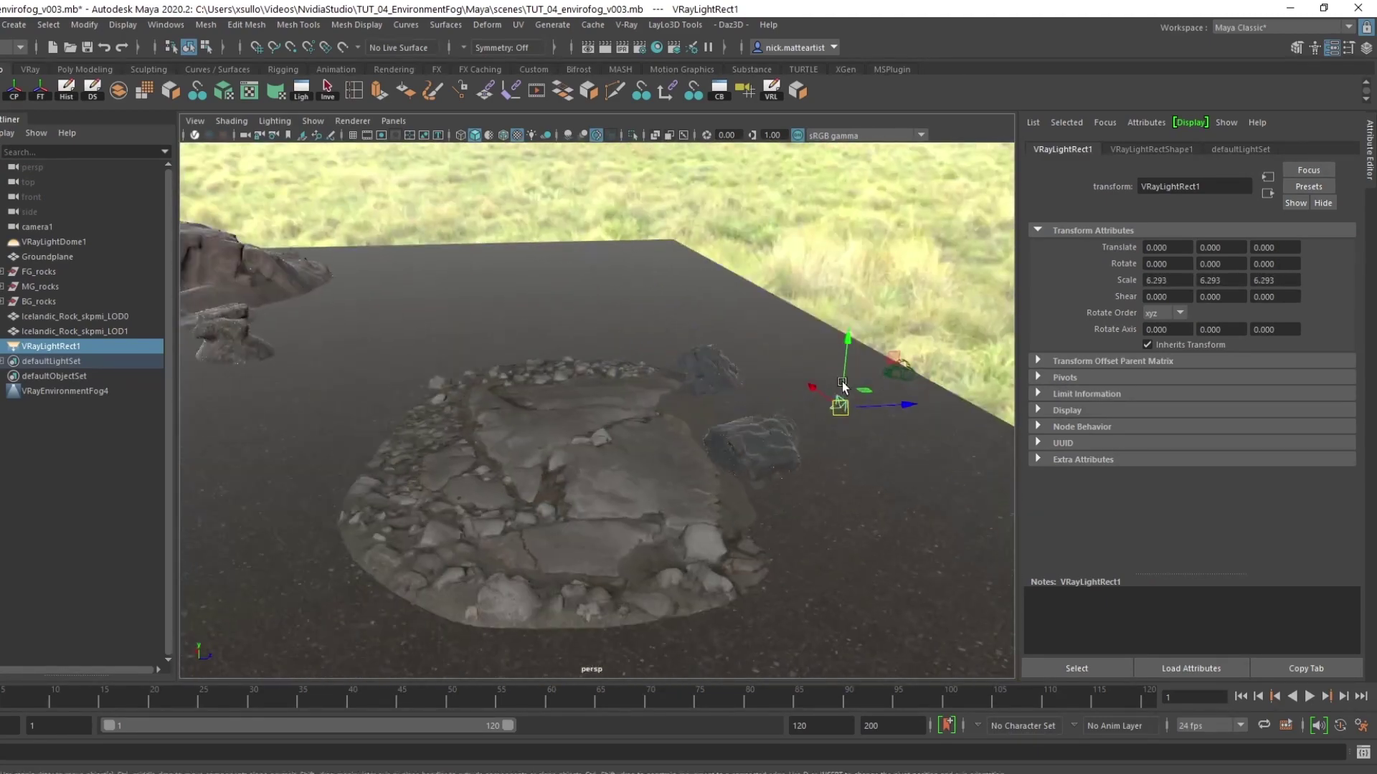
- Place the rect light among the rocks at about X 125, Y 14, Z -392, rotated about 86° in Y and scaled to about 5
drag(846, 403, 237, 358)
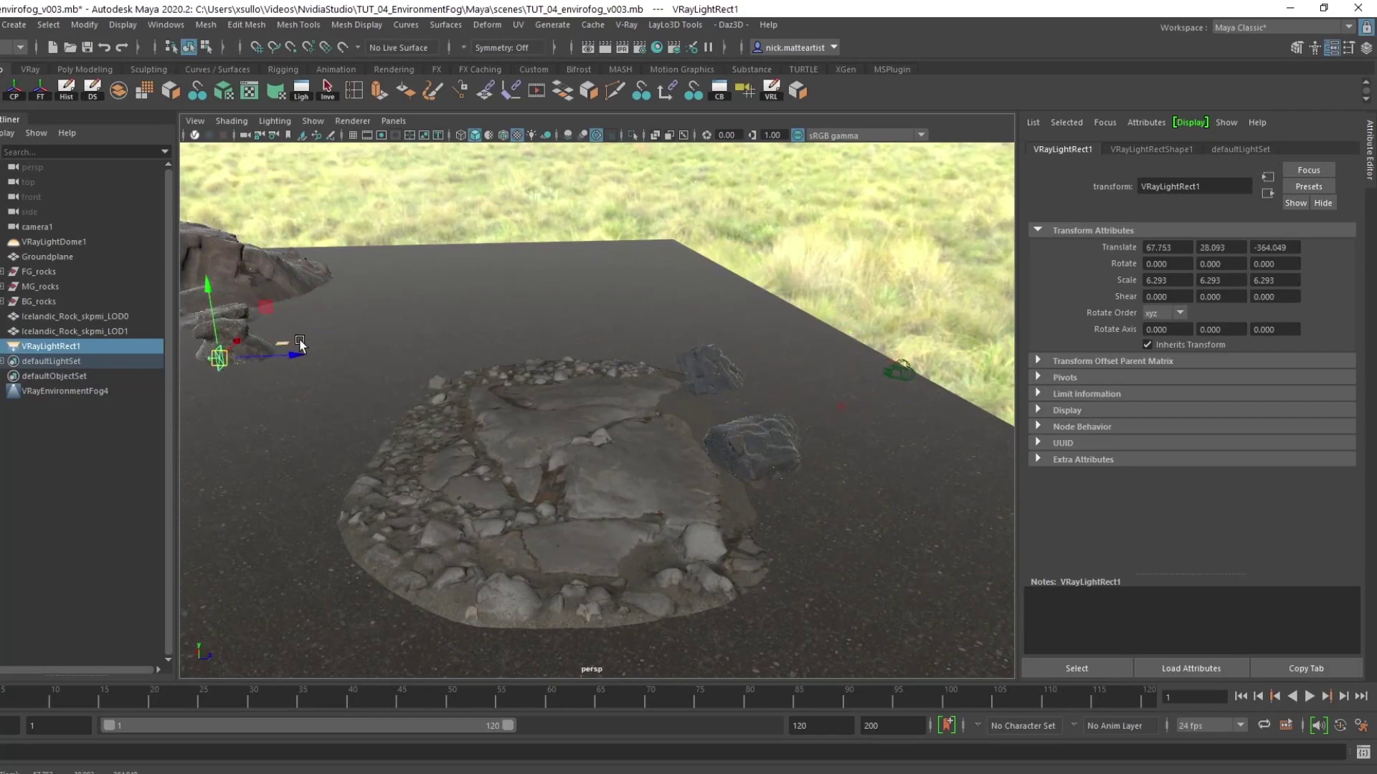
key(f)
alt+drag(624, 409, 703, 420)
key(e)
alt+drag(703, 420, 663, 420)
key(w)
key(r)
- Look through camera1 and reposition the rect light at about X 111, Y 15, Z -392, rotated about 100° in Y
click(393, 121)
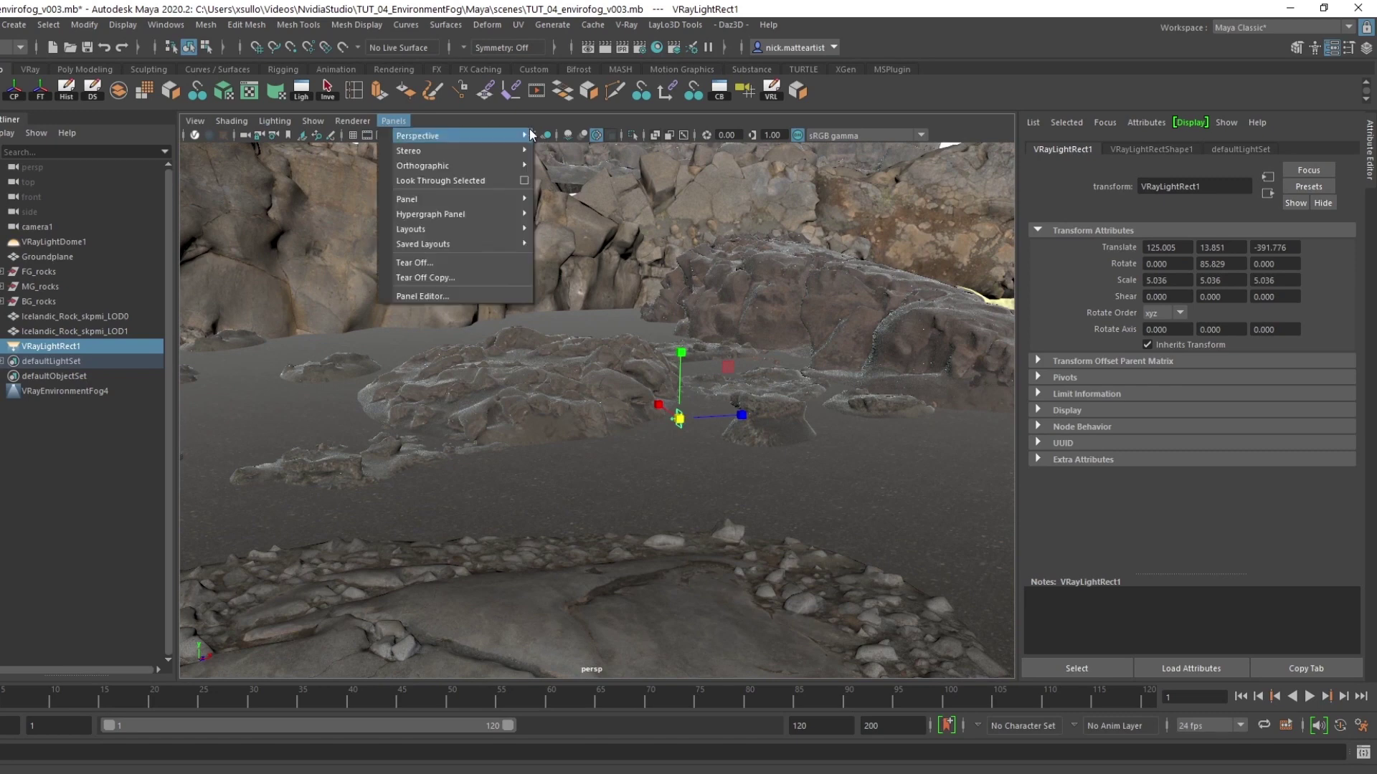
click(571, 136)
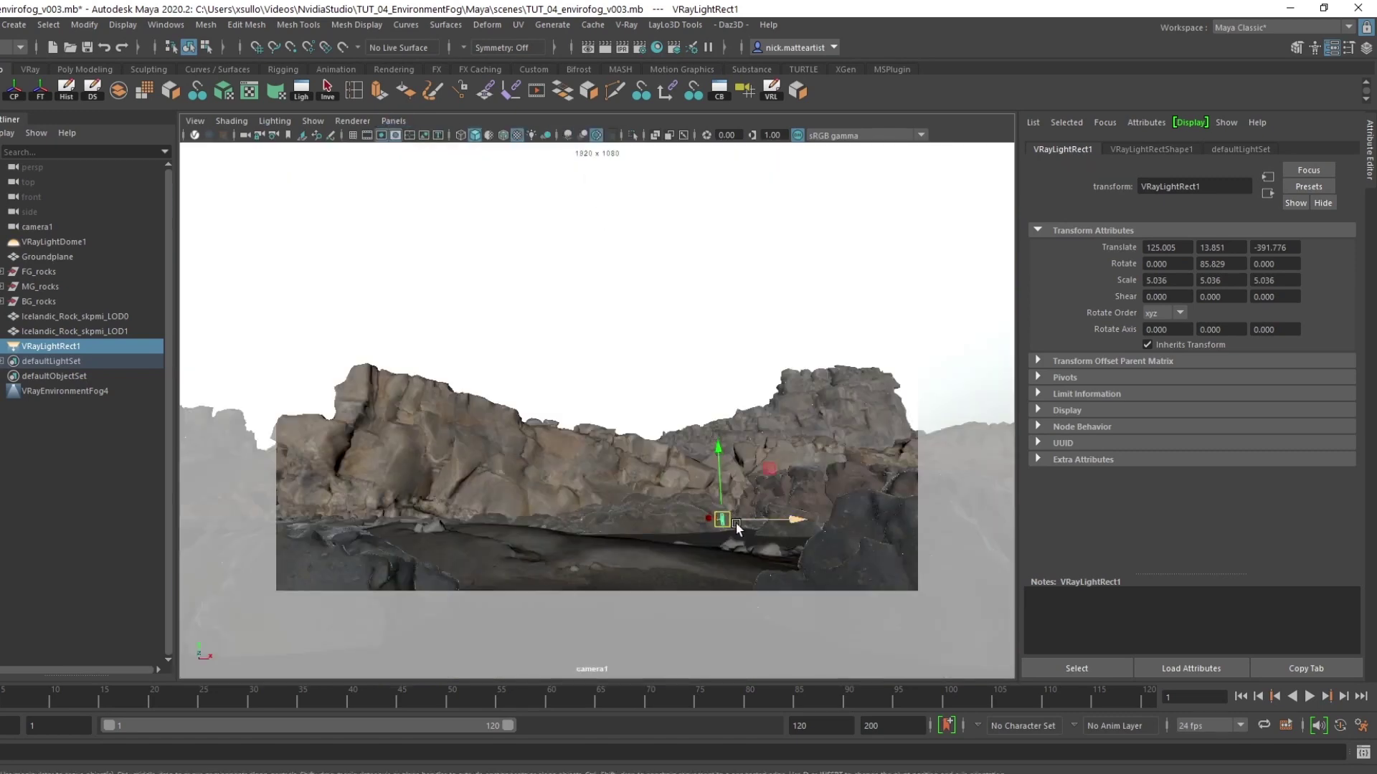
drag(736, 528, 707, 517)
key(e)
key(w)
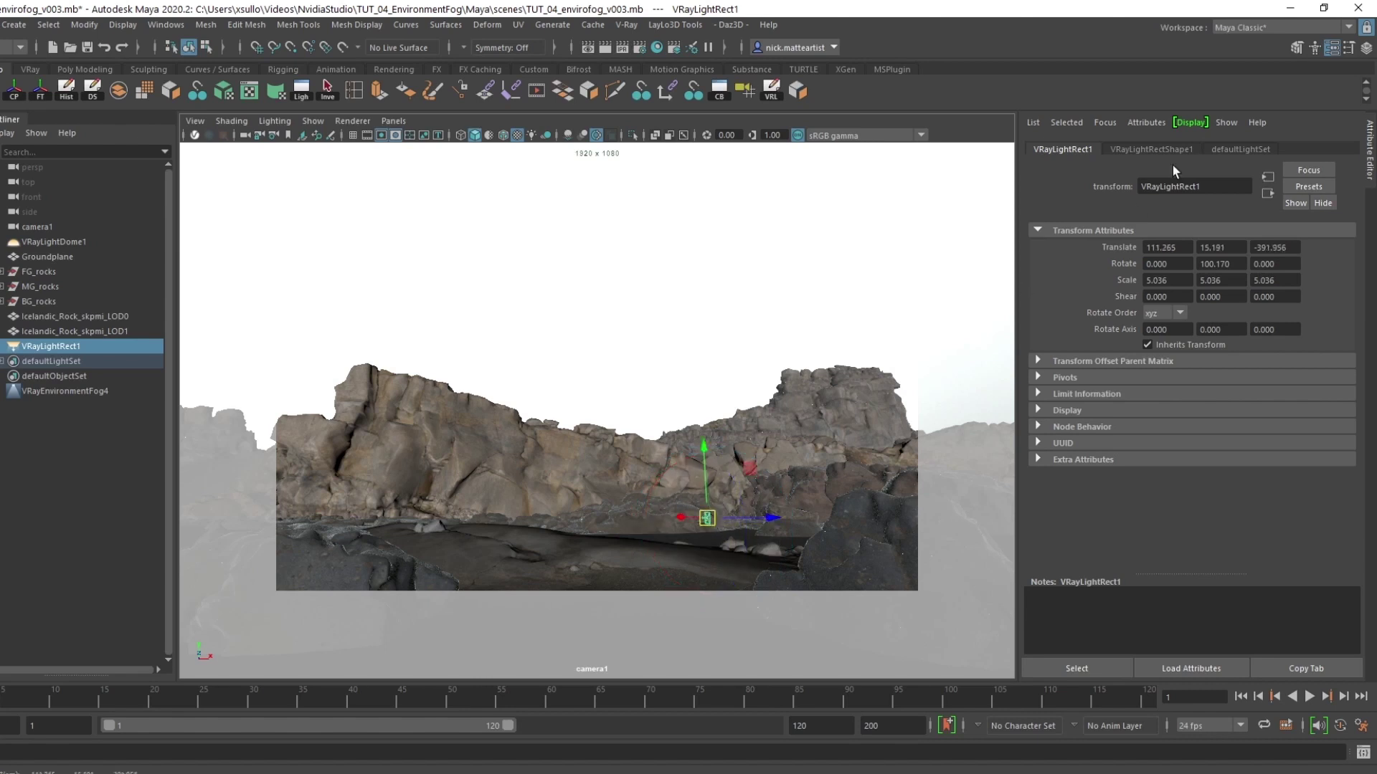
- Set the rect light's Directional value to about 0.91 and nudge the light slightly within the camera view
click(1150, 149)
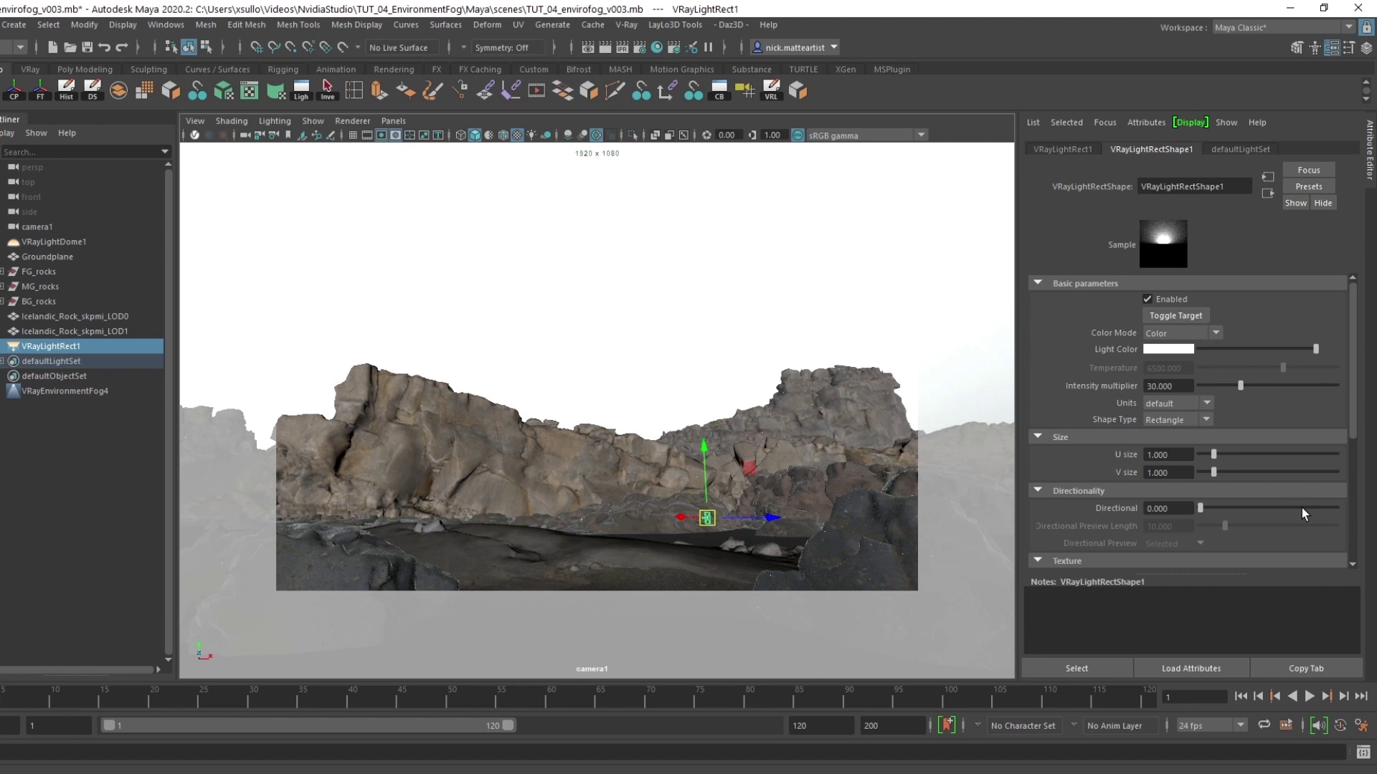
drag(1301, 508, 1322, 509)
key(e)
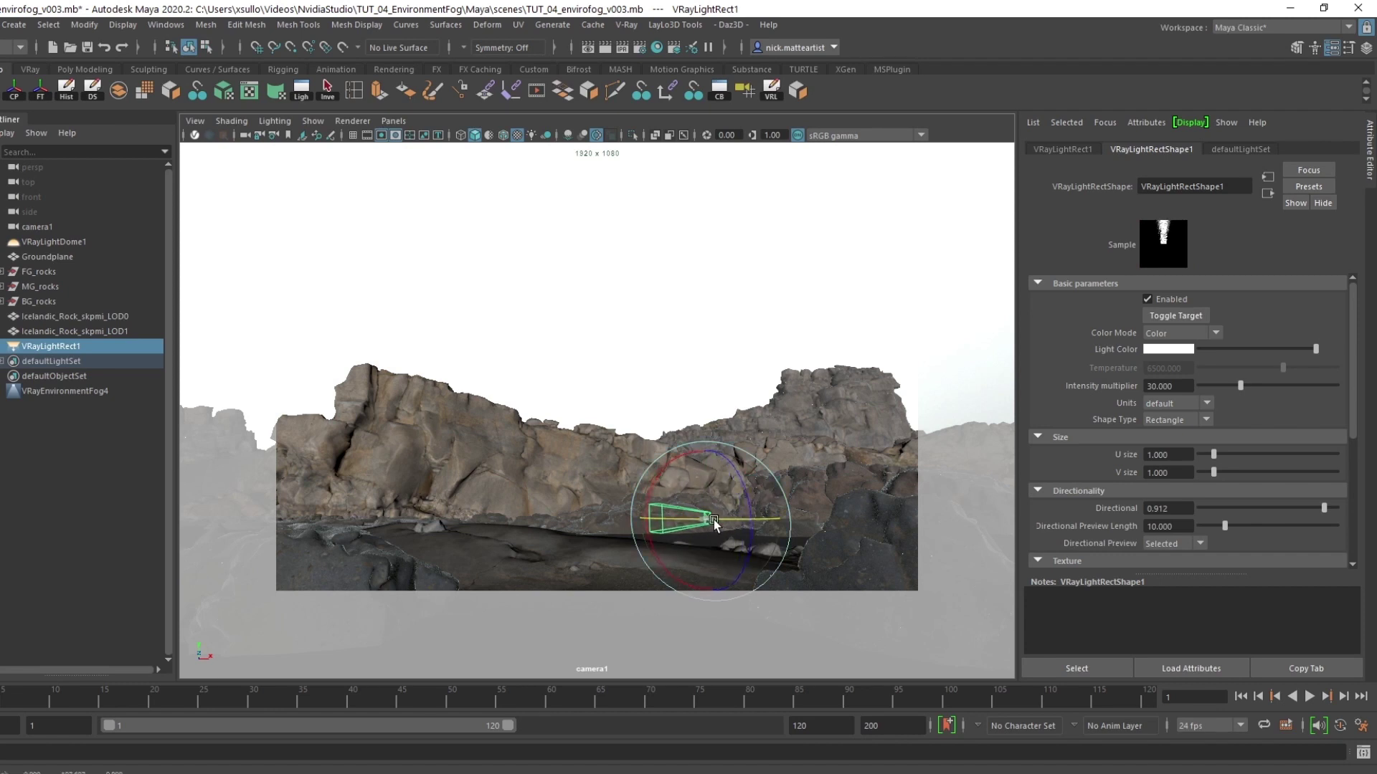
key(w)
drag(715, 522, 702, 524)
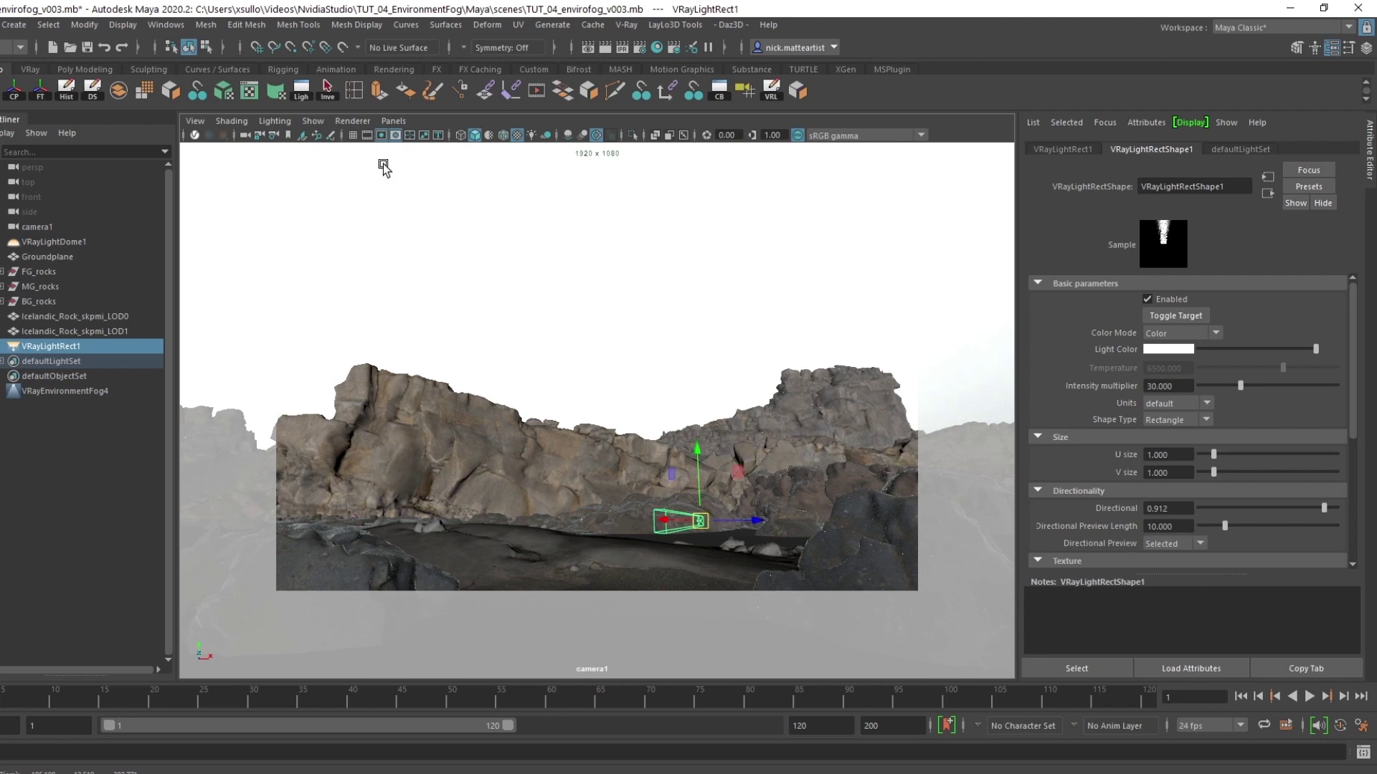
- Render the viewport with V-Ray IPR and set the rect light's intensity multiplier to 1000
click(367, 123)
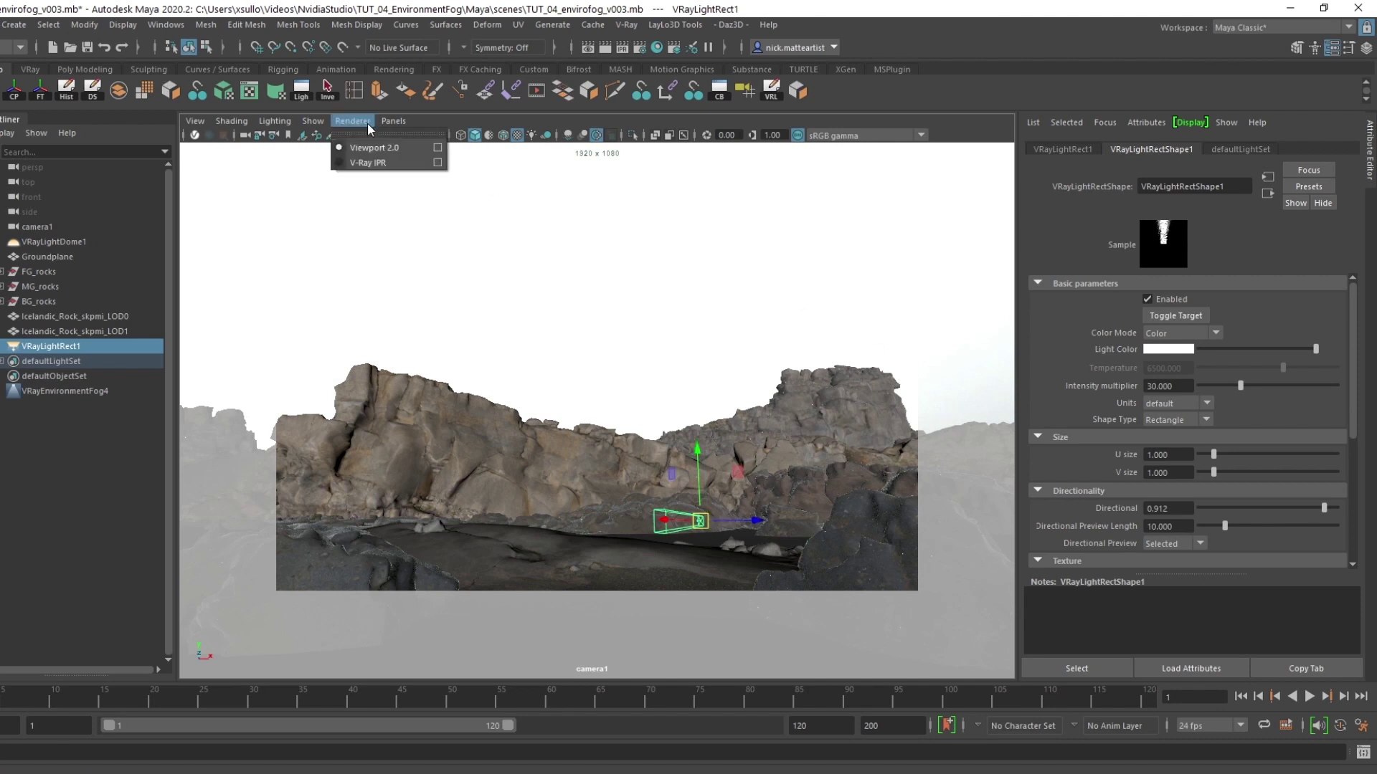
click(380, 169)
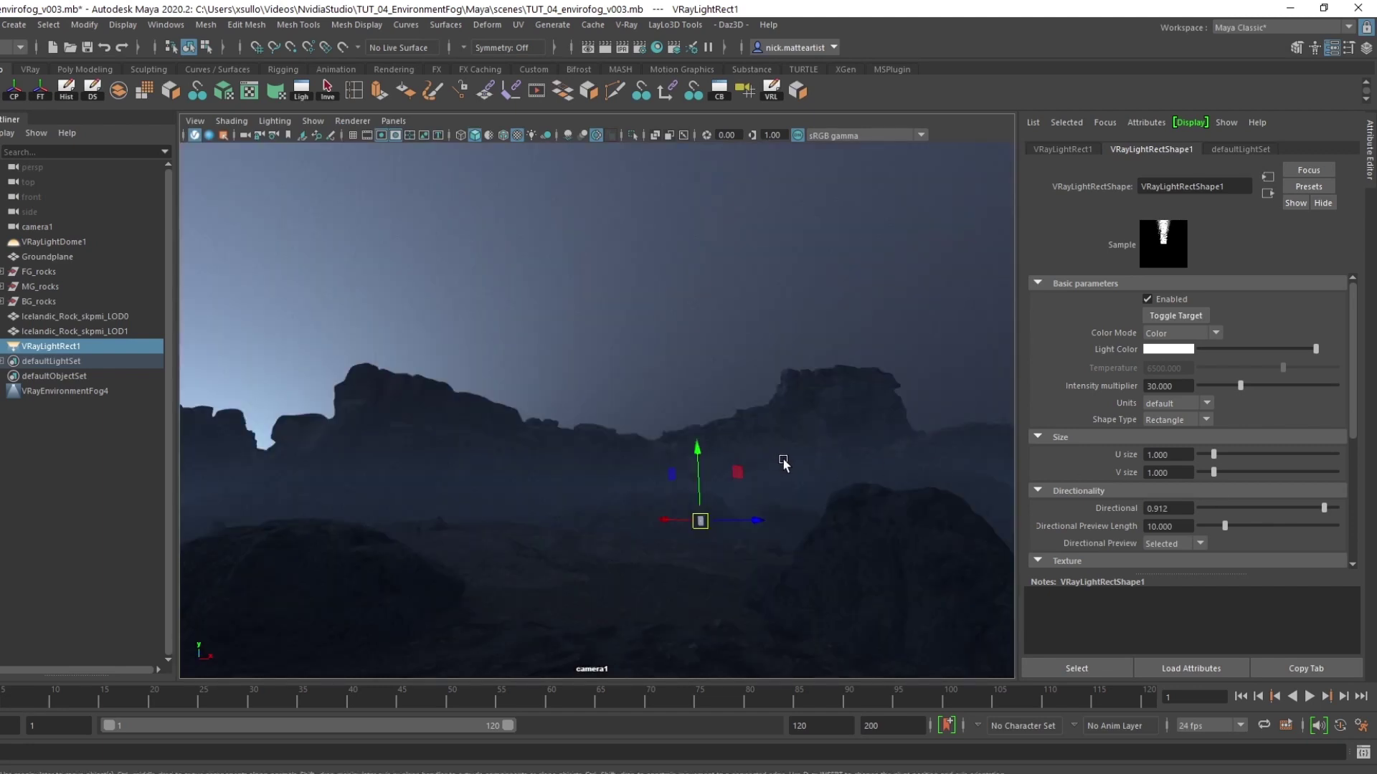
click(1183, 387)
text(1000)
key(Return)
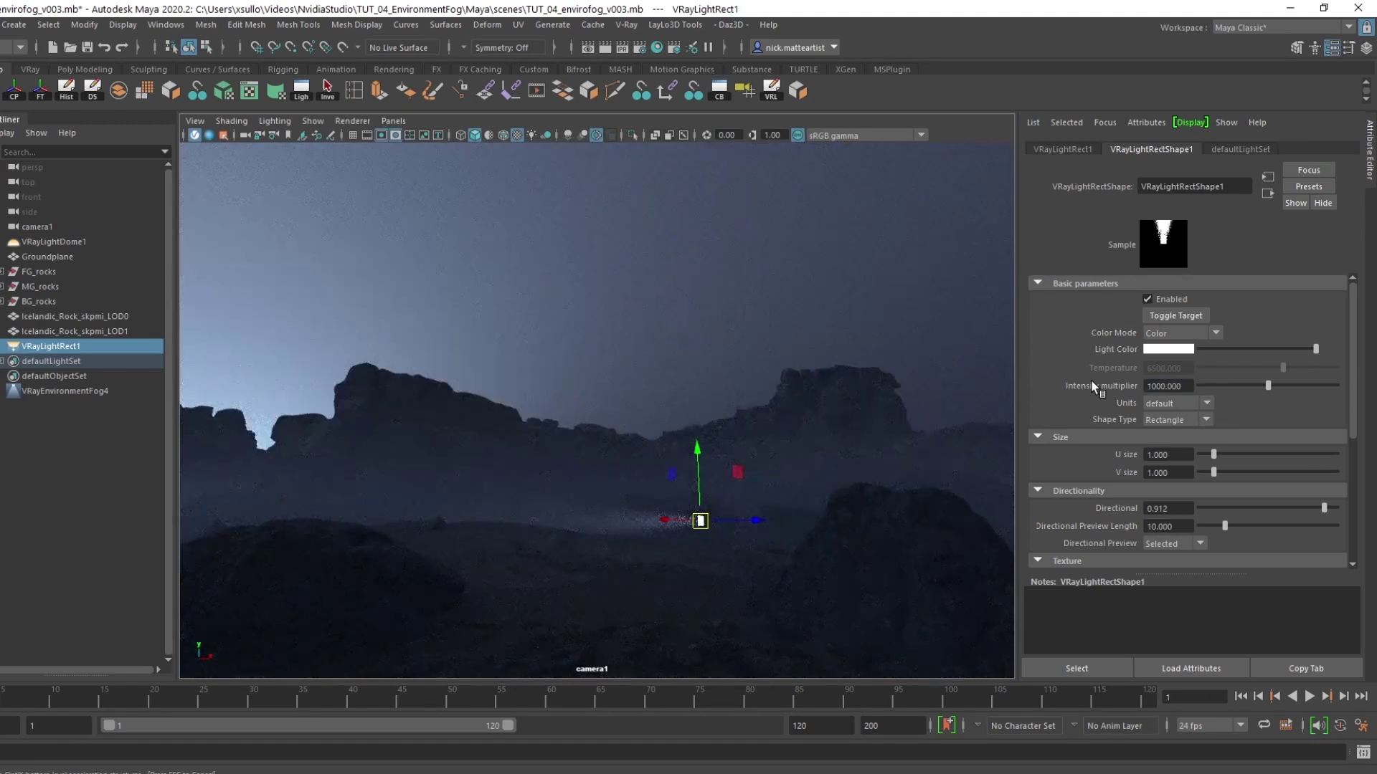
click(60, 435)
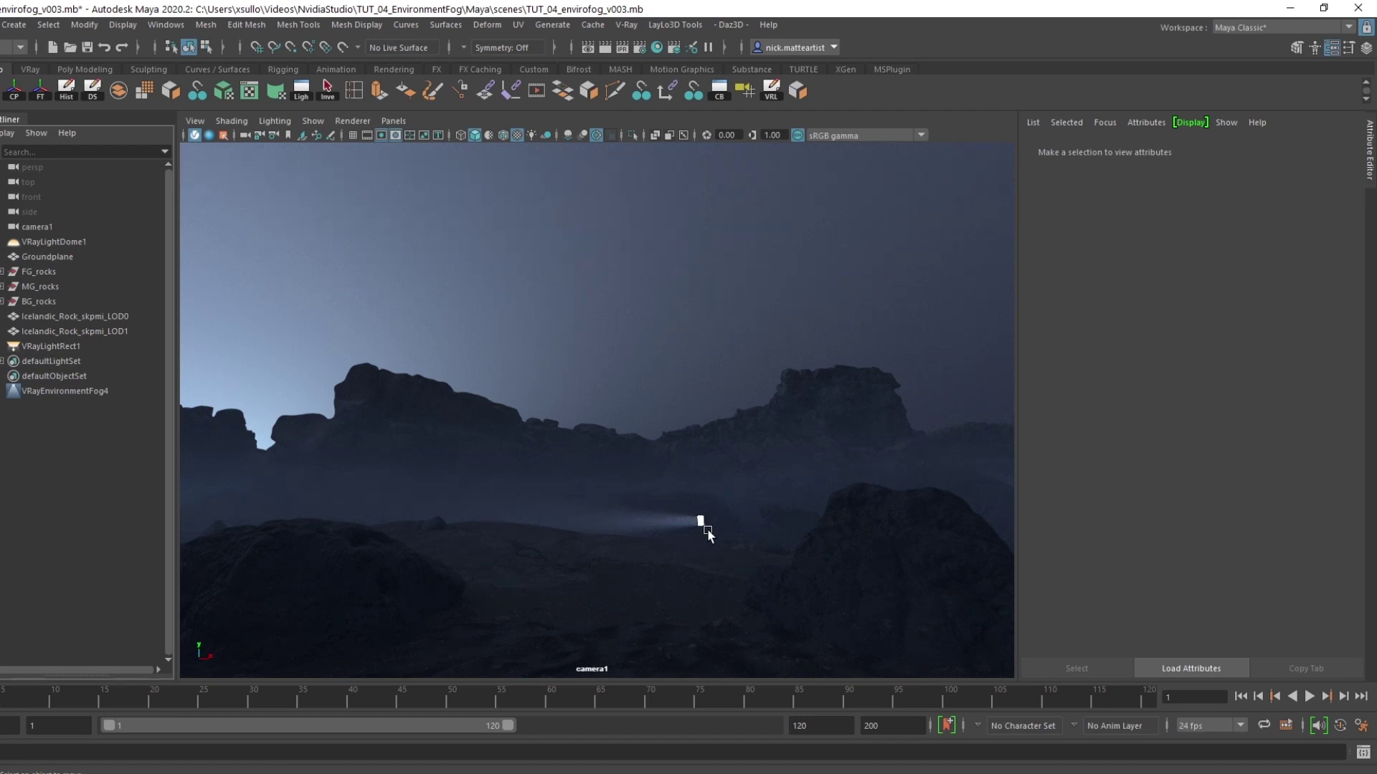
- Raise VRayLightRect1's intensity multiplier to 1500 and slightly rescale the light
click(45, 345)
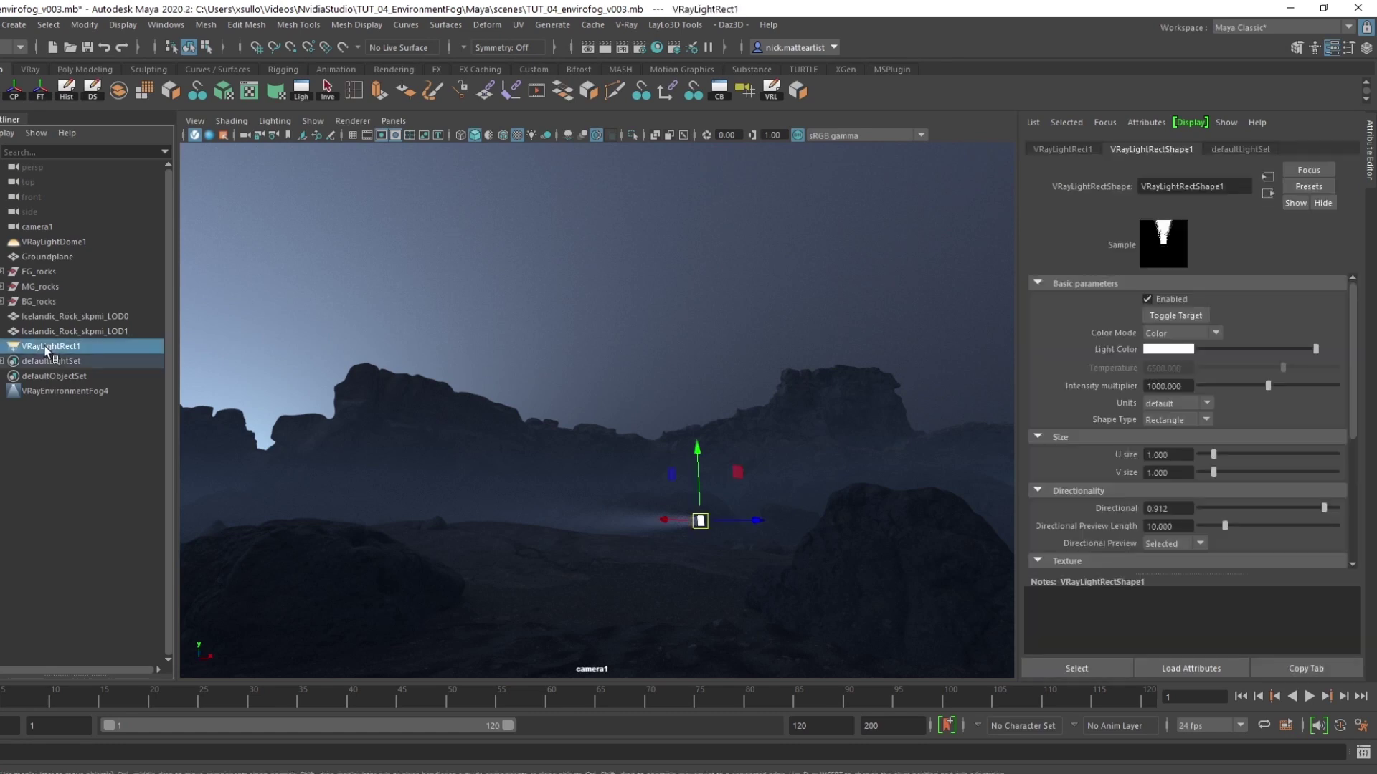
click(1153, 387)
key(Delete)
text(5)
key(Return)
click(488, 547)
click(67, 347)
key(r)
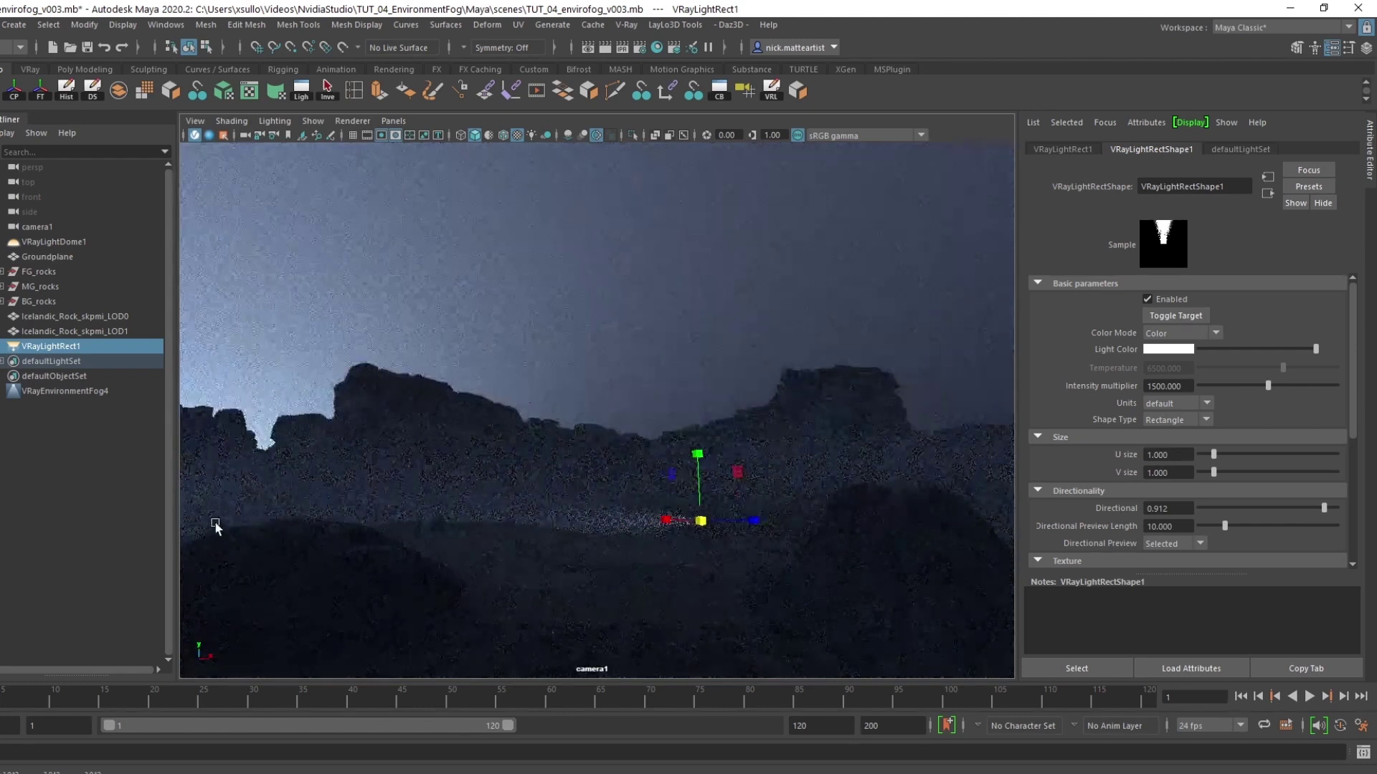
click(141, 511)
- Make the VRayLightRect1 light source invisible in the render through its options
click(58, 347)
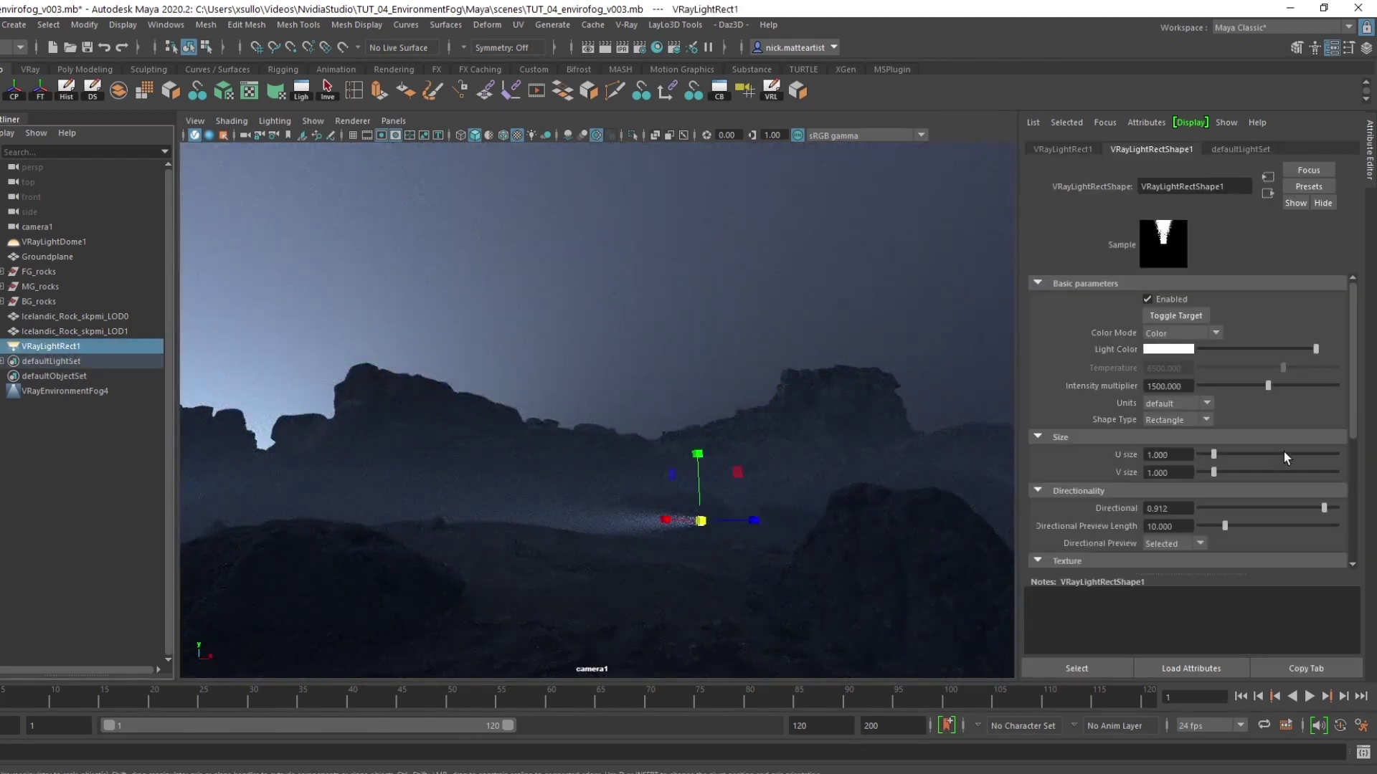
scroll(1088, 510, down, 2)
scroll(1104, 413, down, 2)
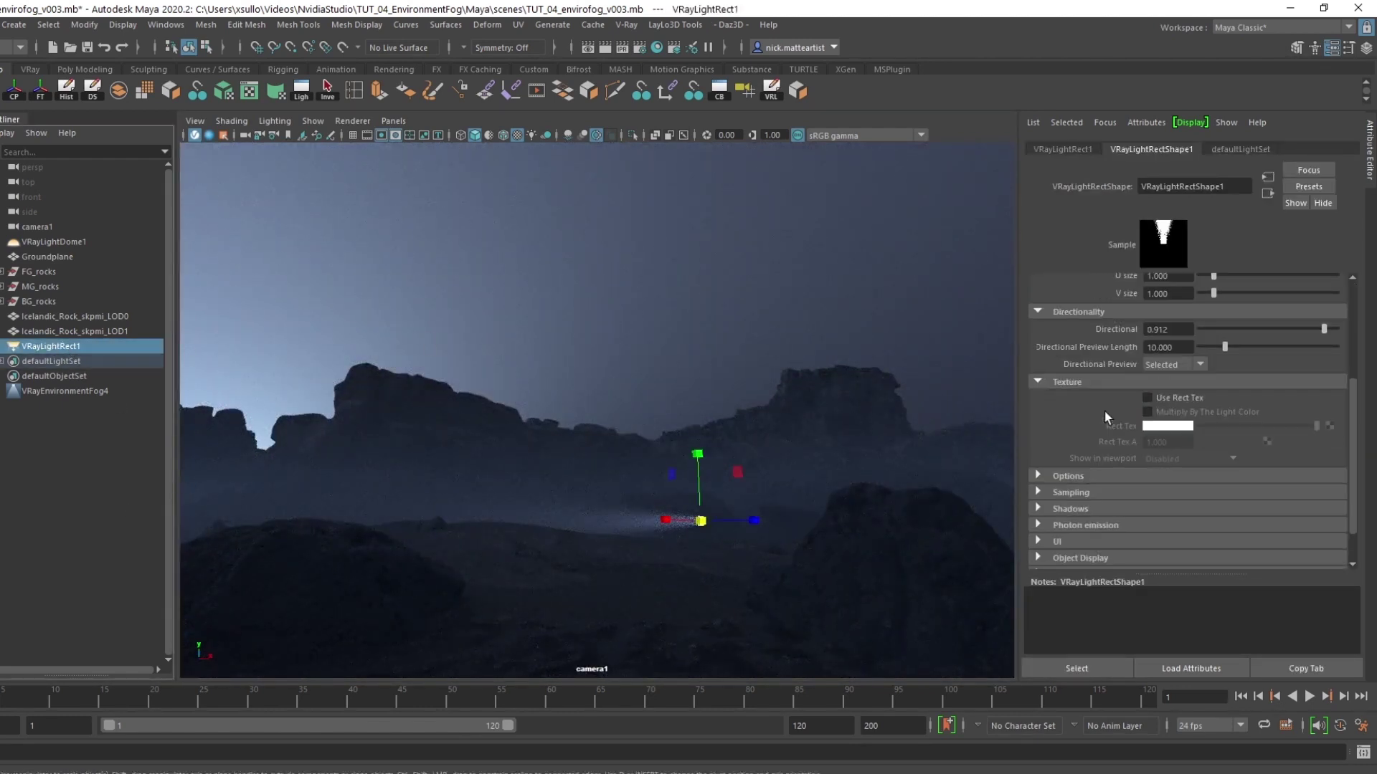
click(1074, 474)
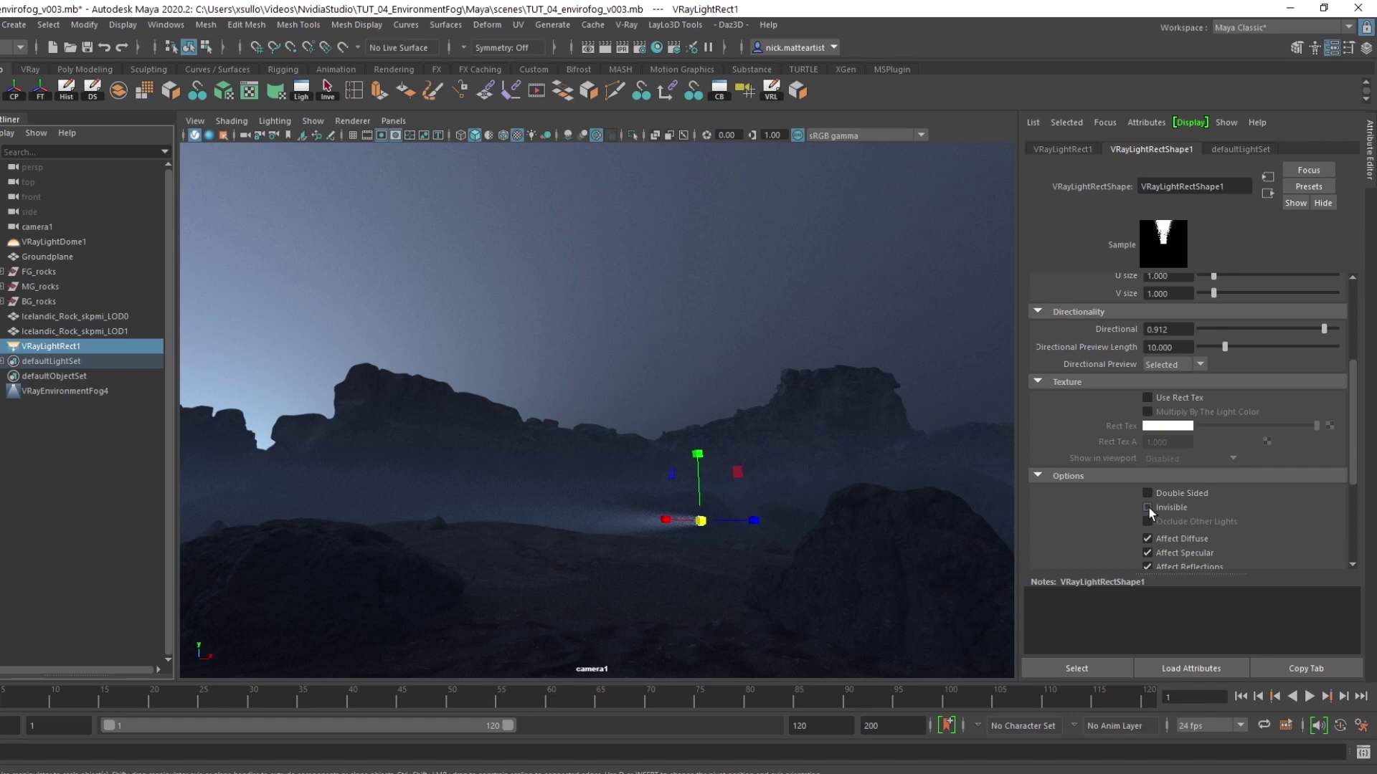
click(1148, 507)
click(79, 490)
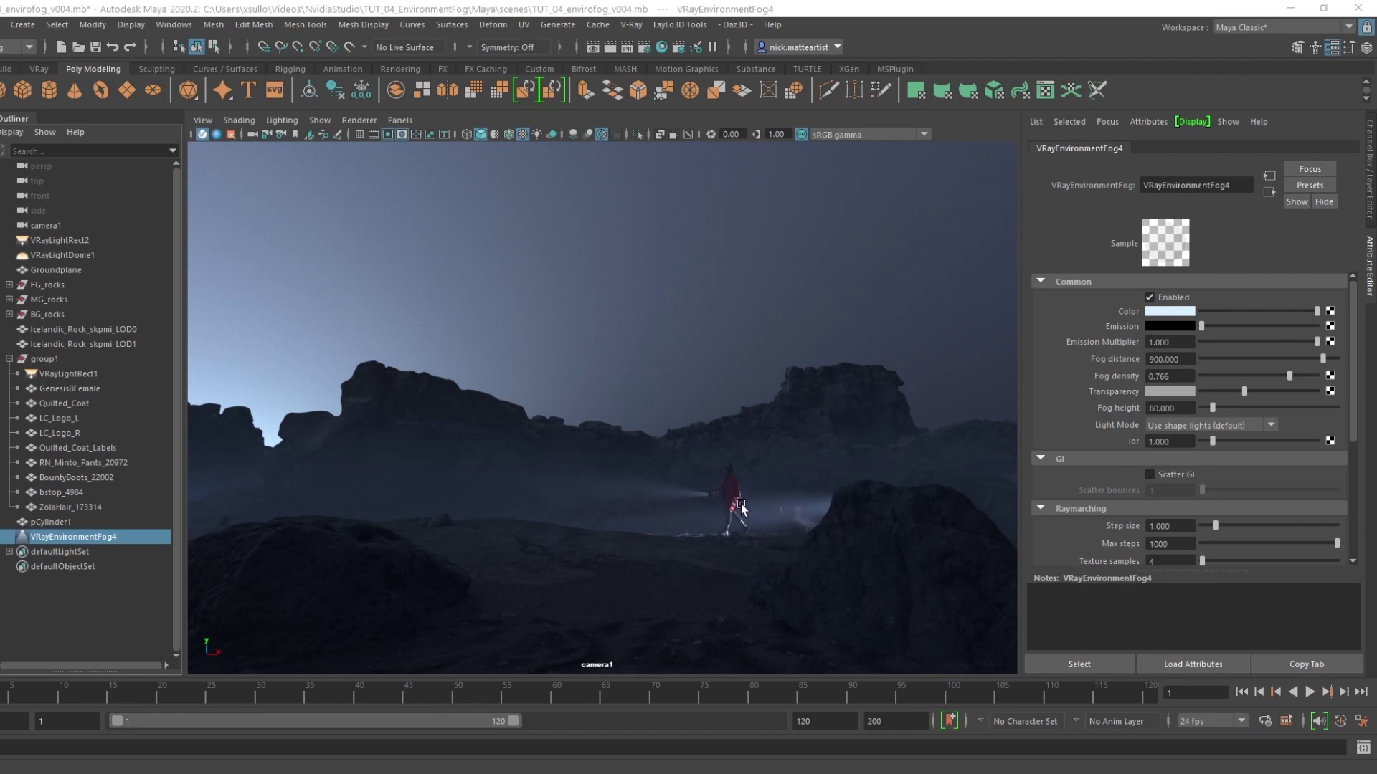
- Disable VRayLightRect2, the second rect light behind the foreground rock
click(61, 240)
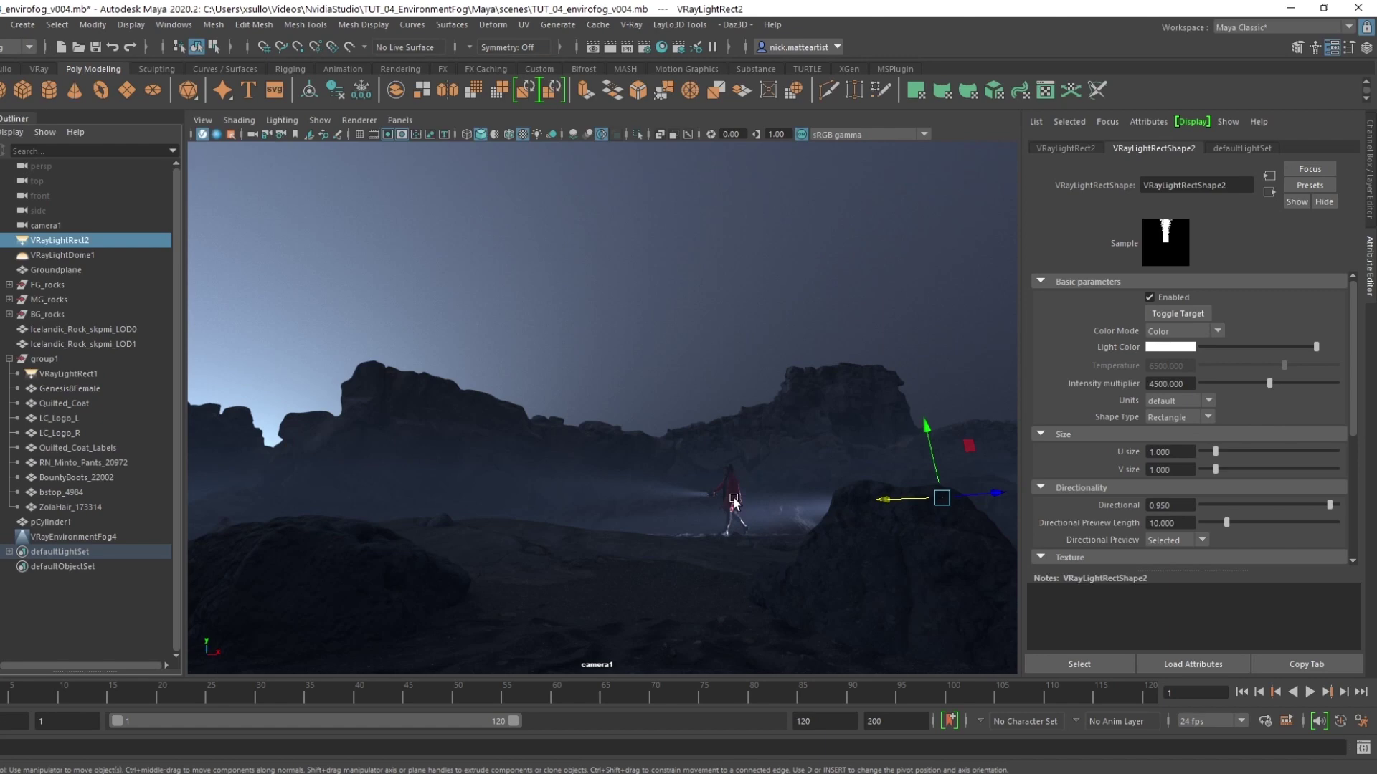
click(1149, 298)
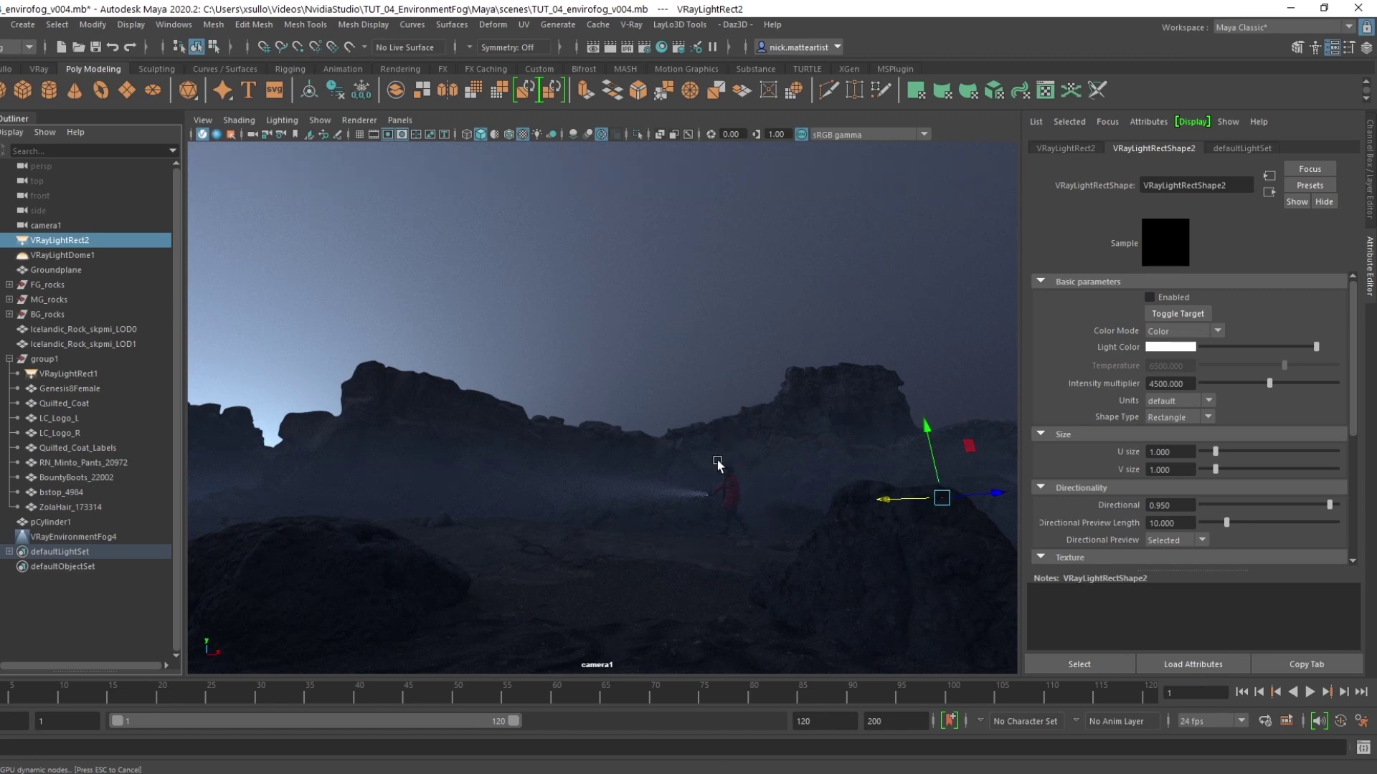
- Re-enable VRayLightRect2, the rect light behind the foreground rock
click(1150, 298)
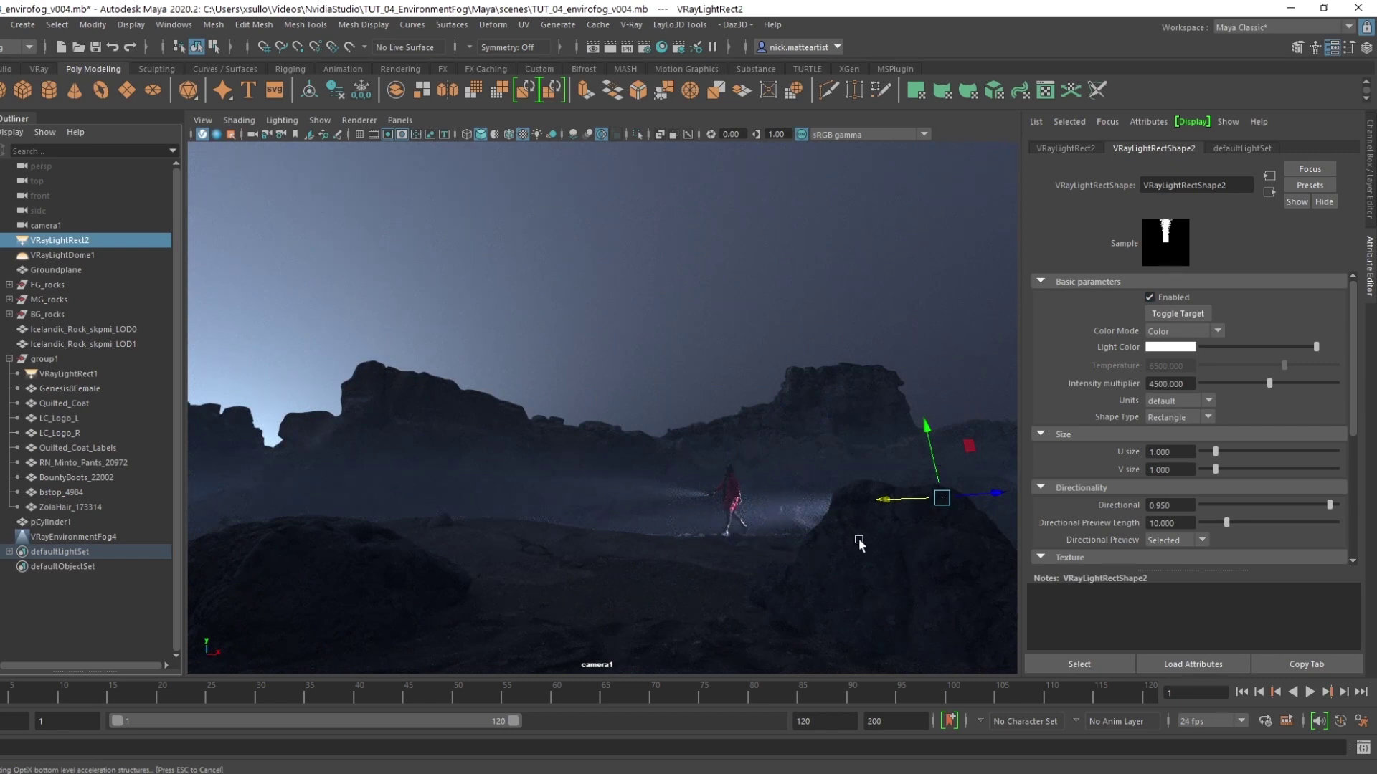
- Set VRayEnvironmentFog4's fog height to 100 and, after trying a density of 0, its fog density to 0.825
click(68, 538)
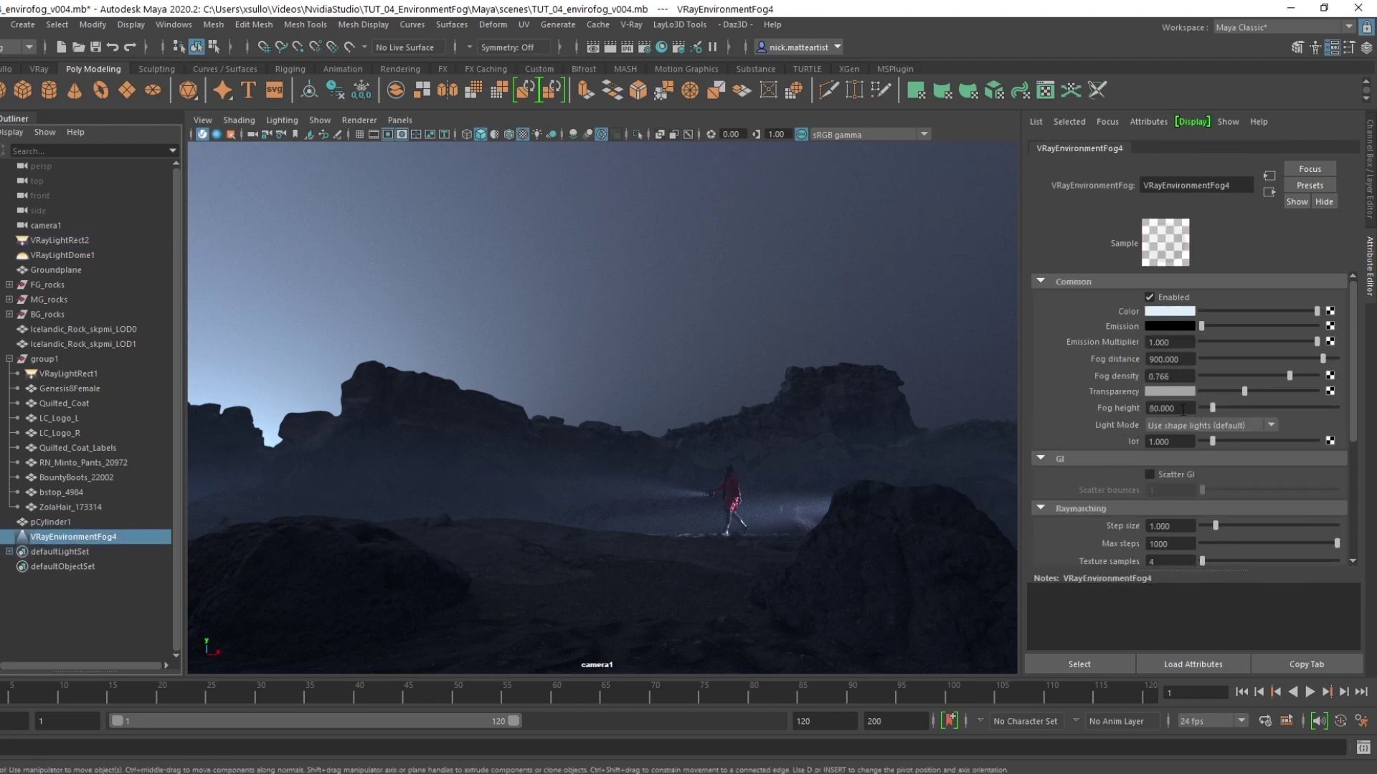
double_click(1173, 408)
text(100)
key(Return)
drag(1219, 377, 1196, 378)
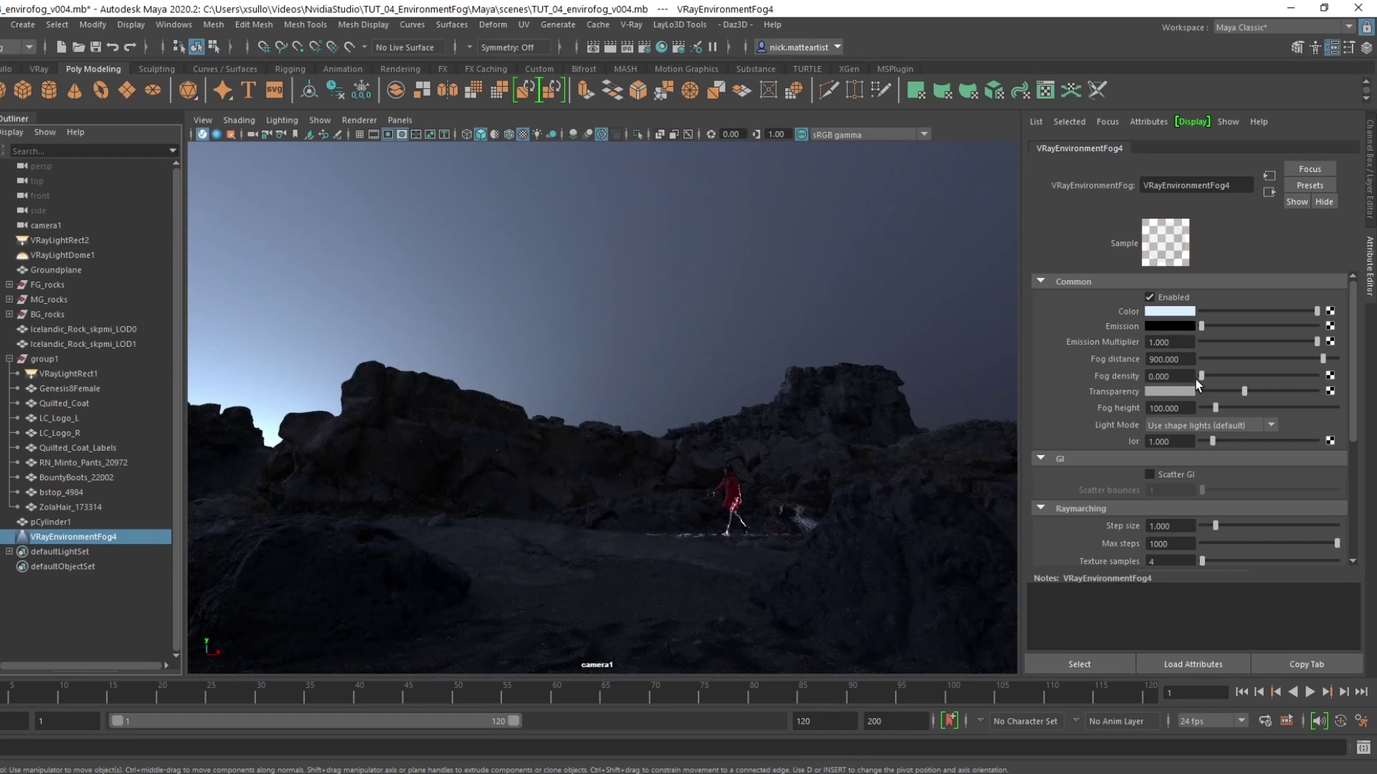
drag(1201, 377, 1297, 380)
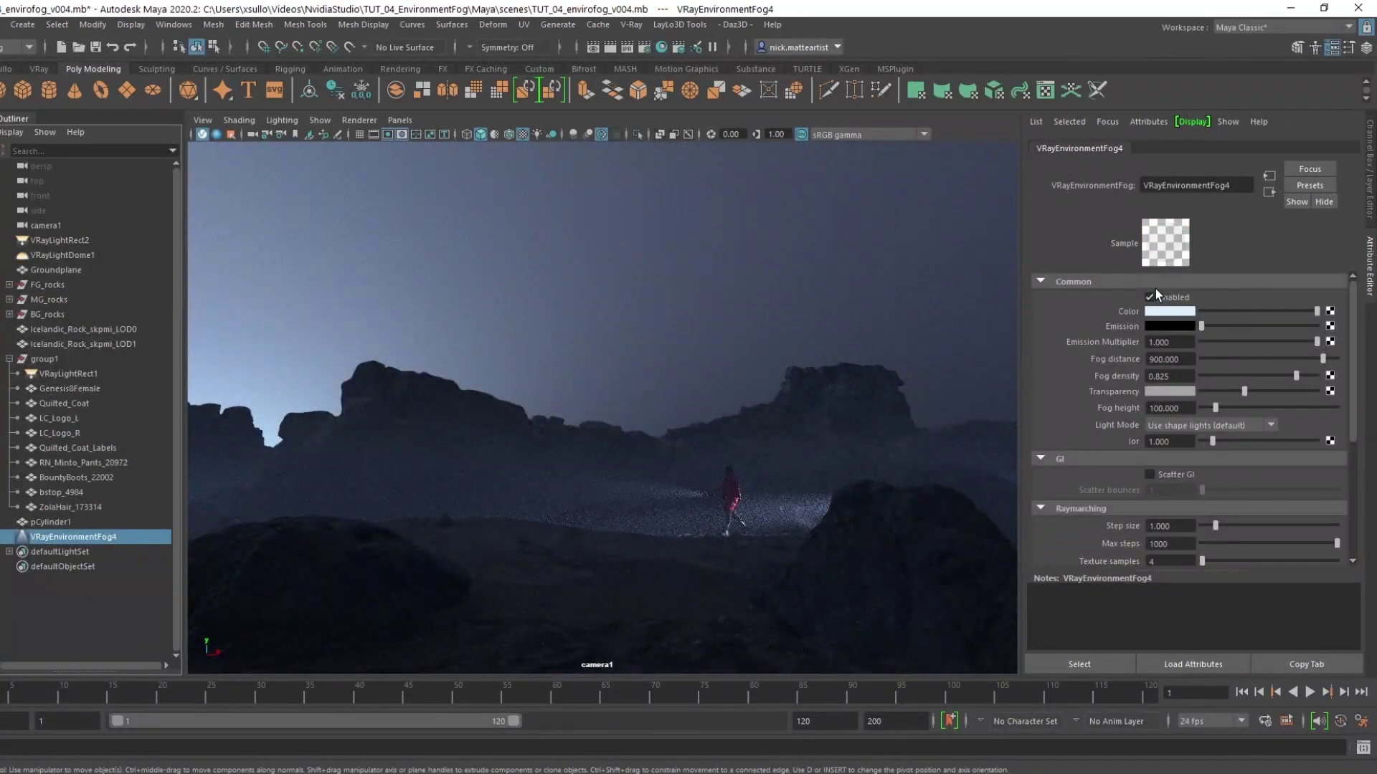
- Disable and re-enable VRayEnvironmentFog4 to compare the render with and without fog
click(1148, 298)
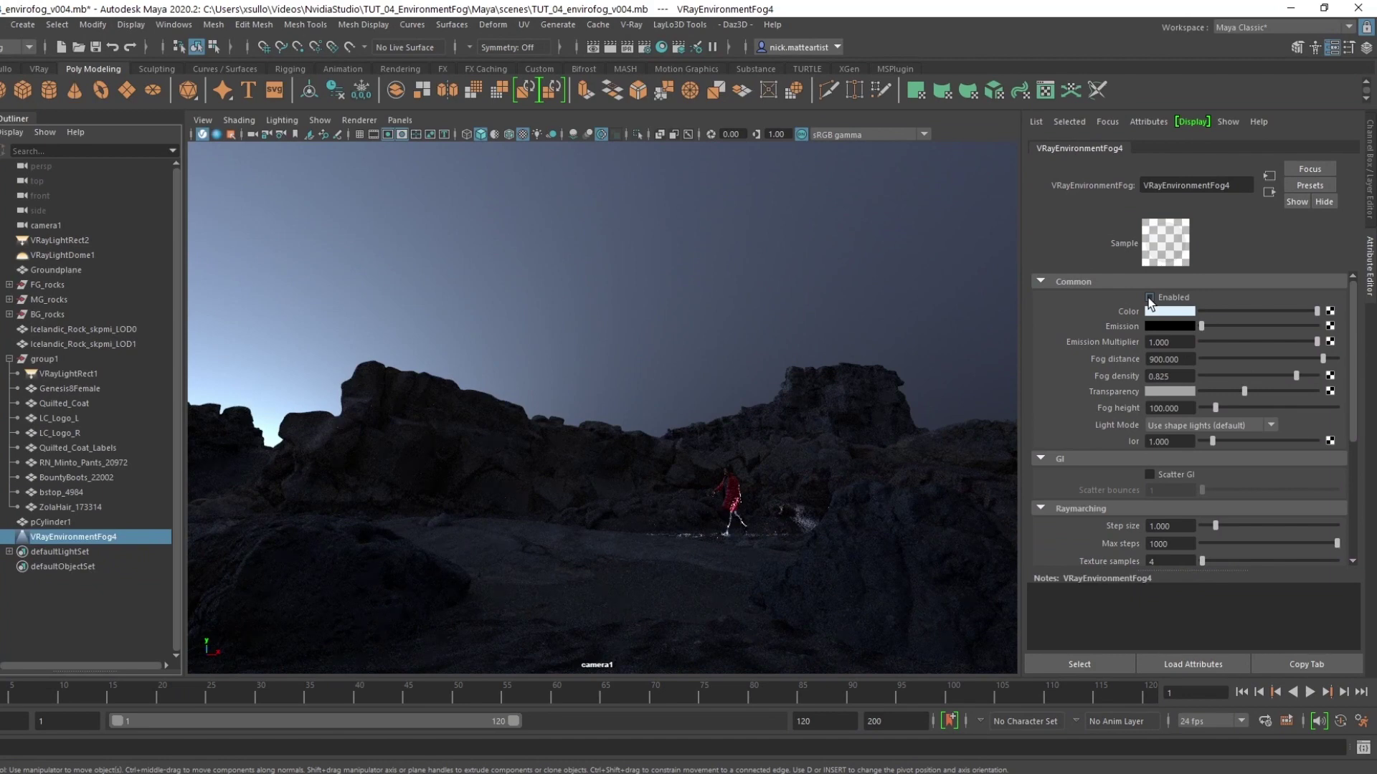
click(1149, 298)
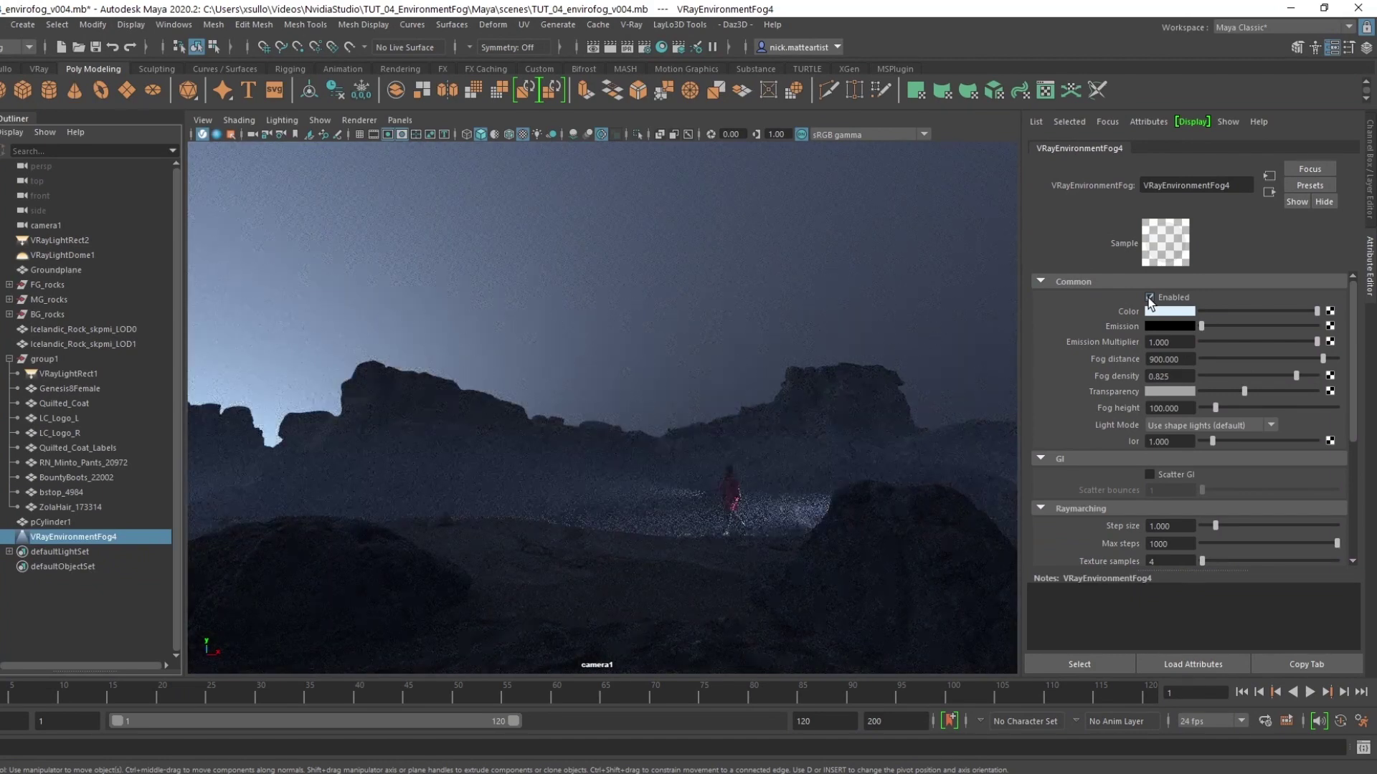